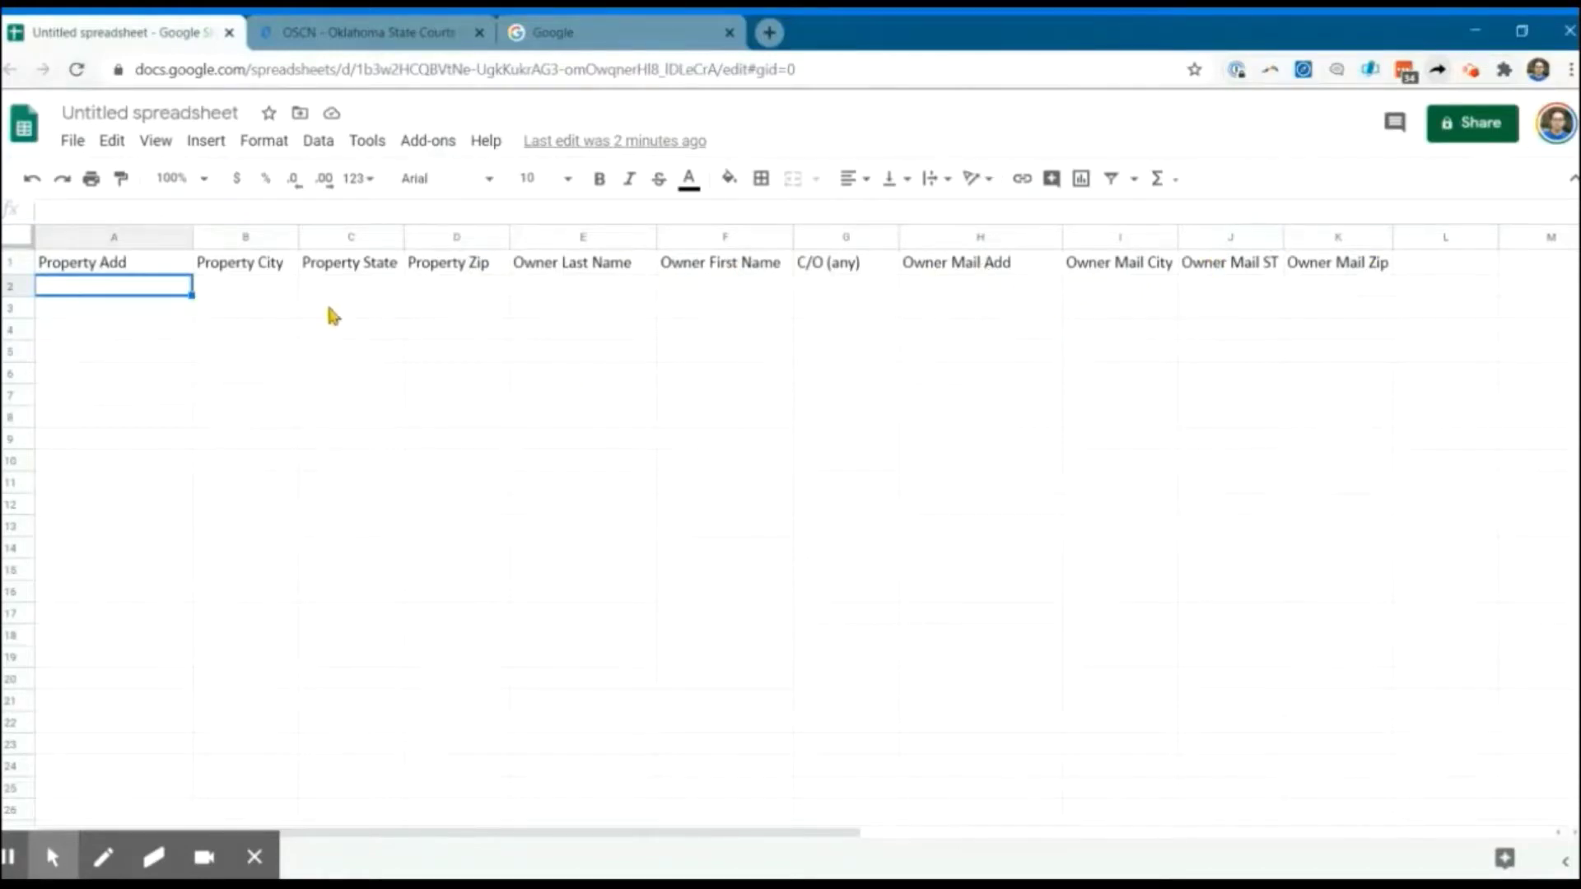
Leave the empty lead-list spreadsheet for the Oklahoma State Courts Network homepage.
{"action": "left_click", "coordinate": [365, 30]}
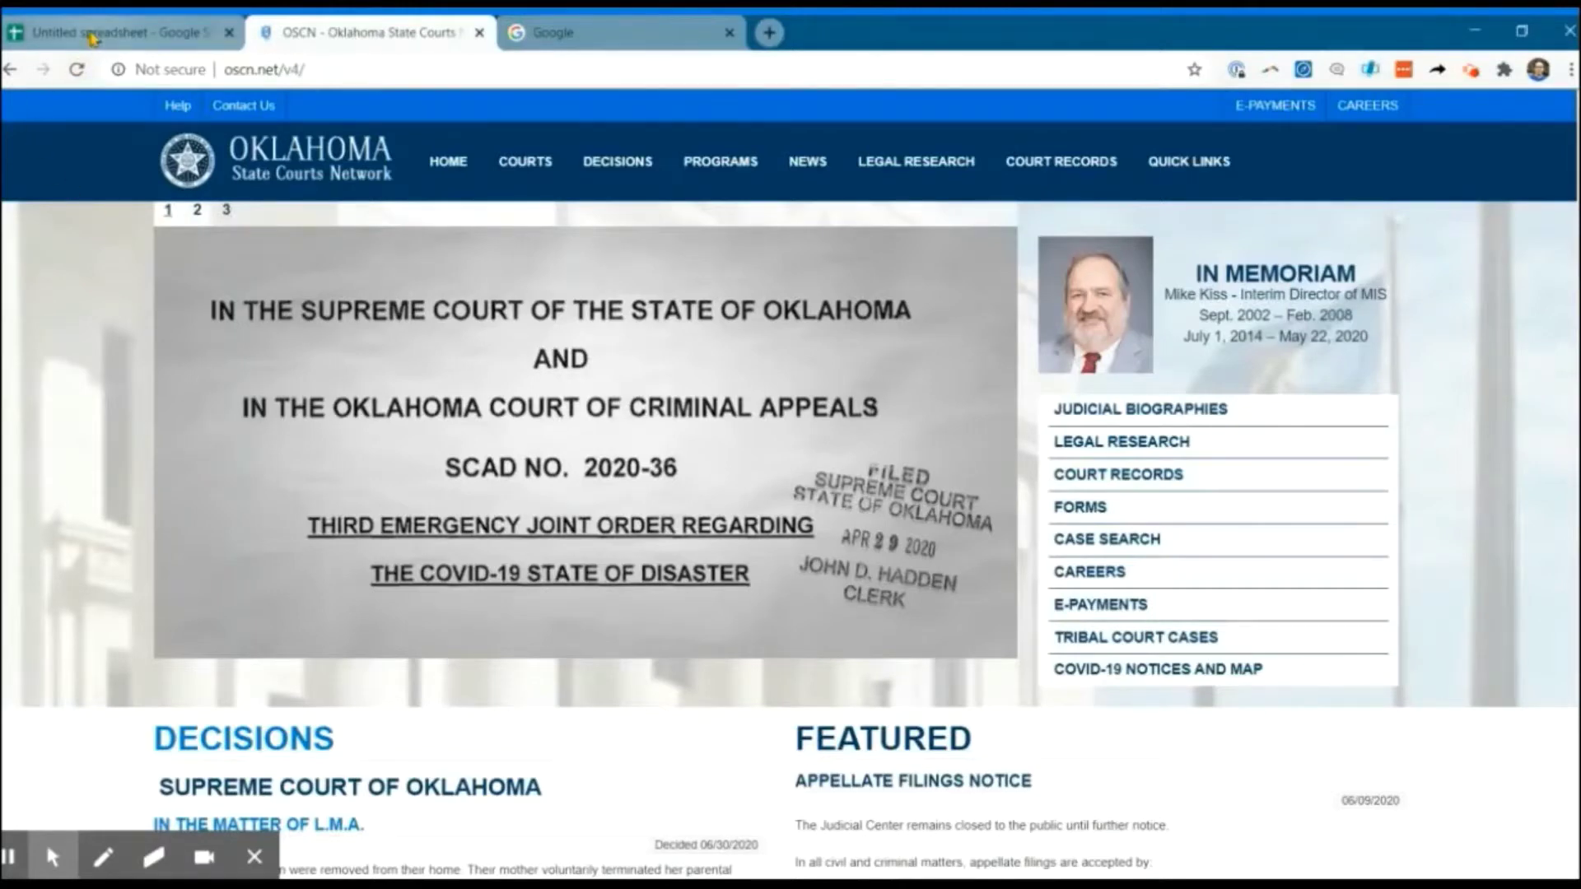
Search Google for 'tulsa county assessor' and open the Tulsa County Assessor's official site.
{"action": "left_click", "coordinate": [545, 37]}
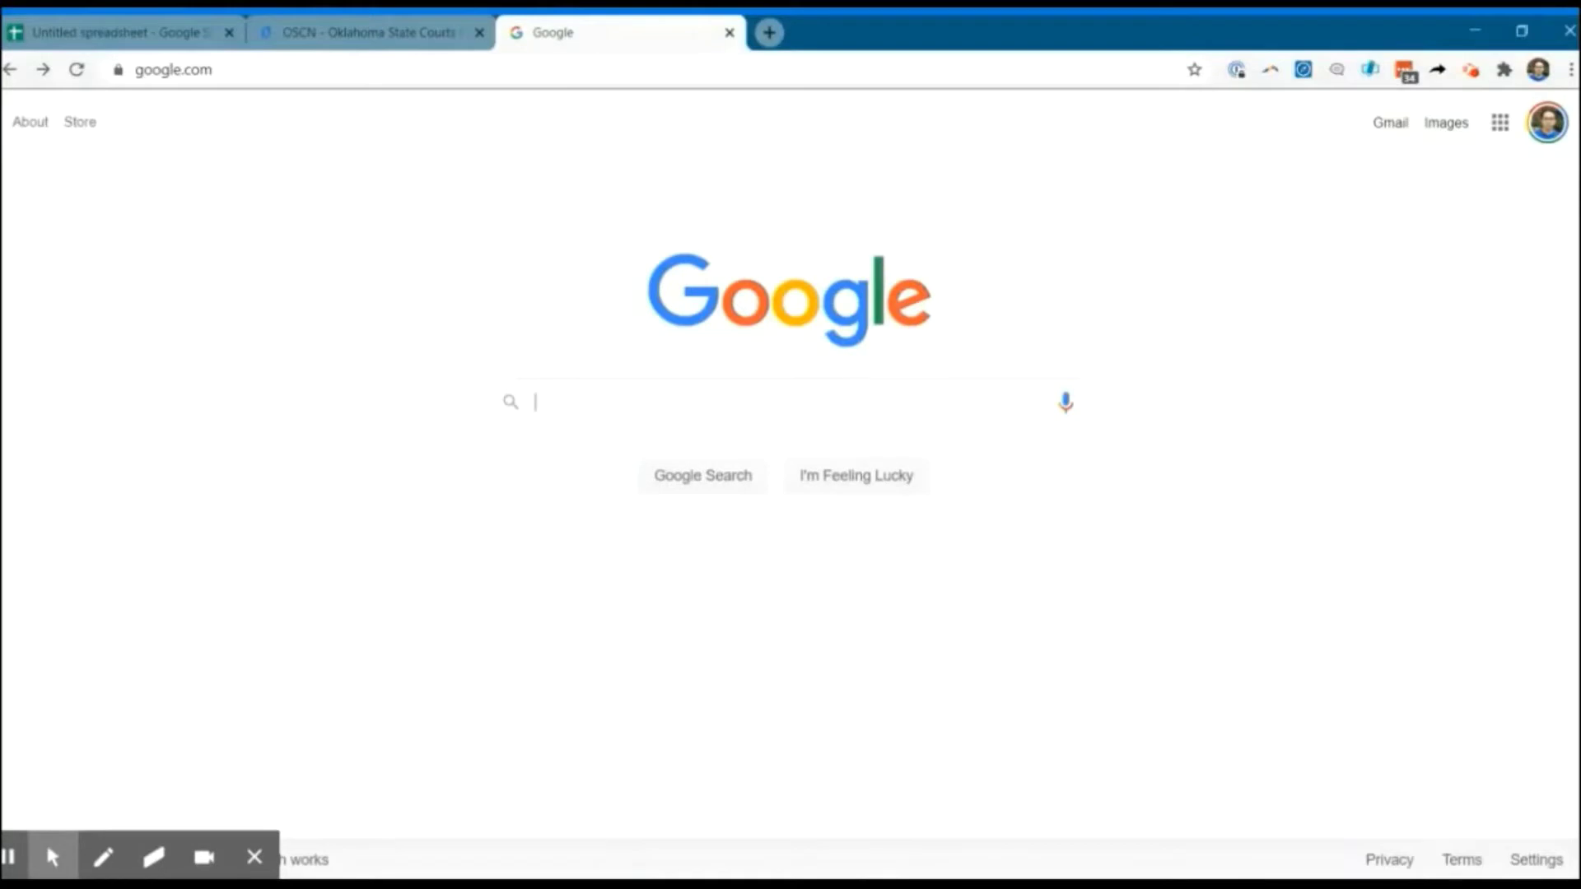
{"action": "type", "text": "Tulsa County"}
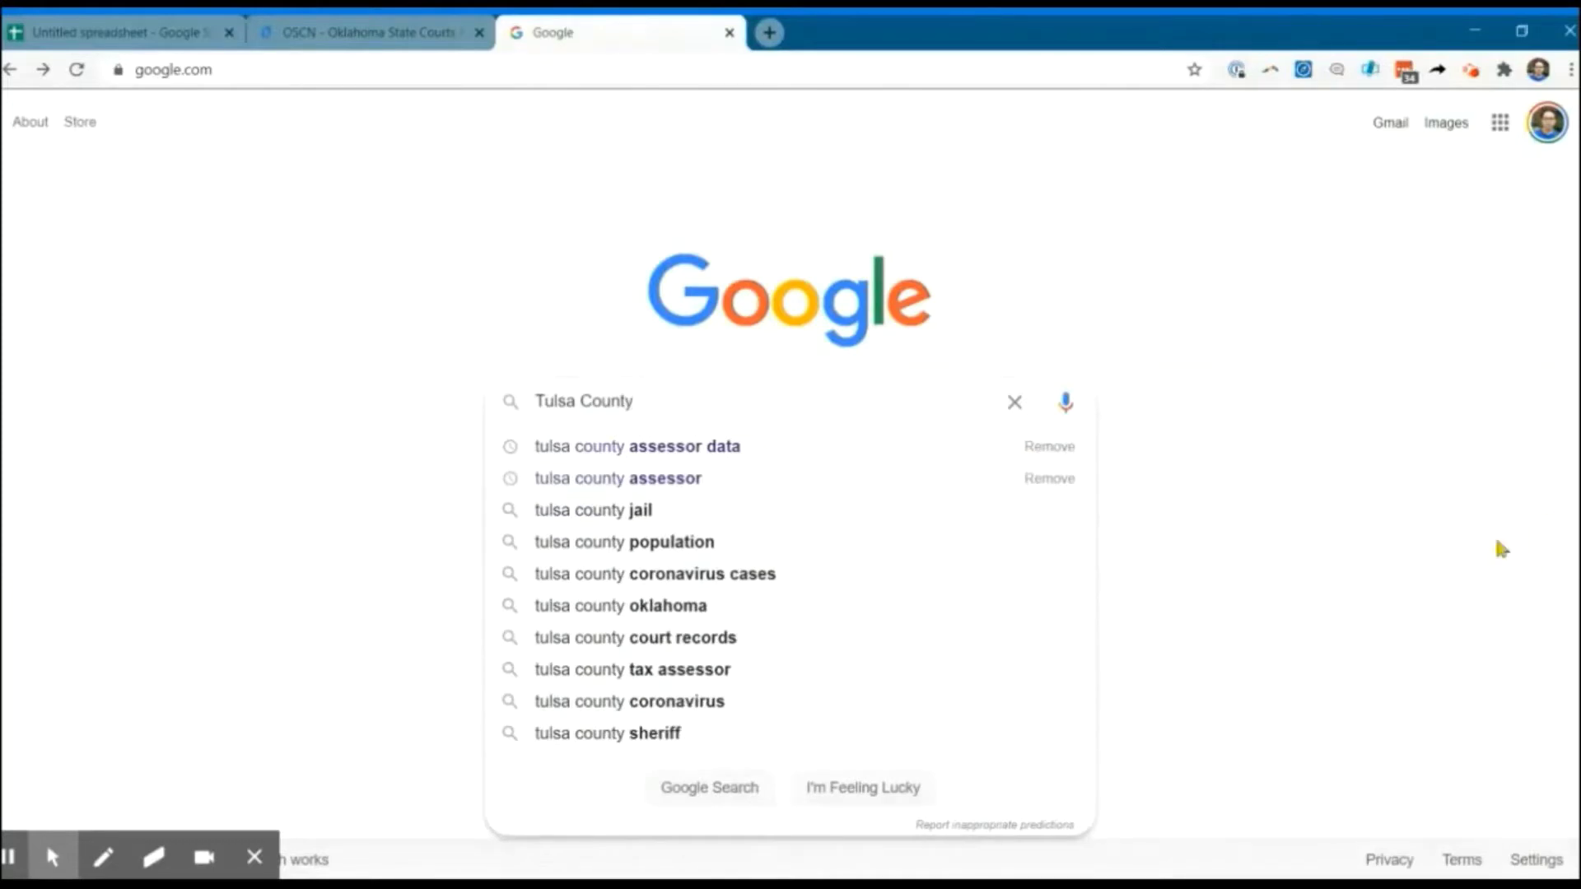
{"action": "left_click", "coordinate": [725, 478]}
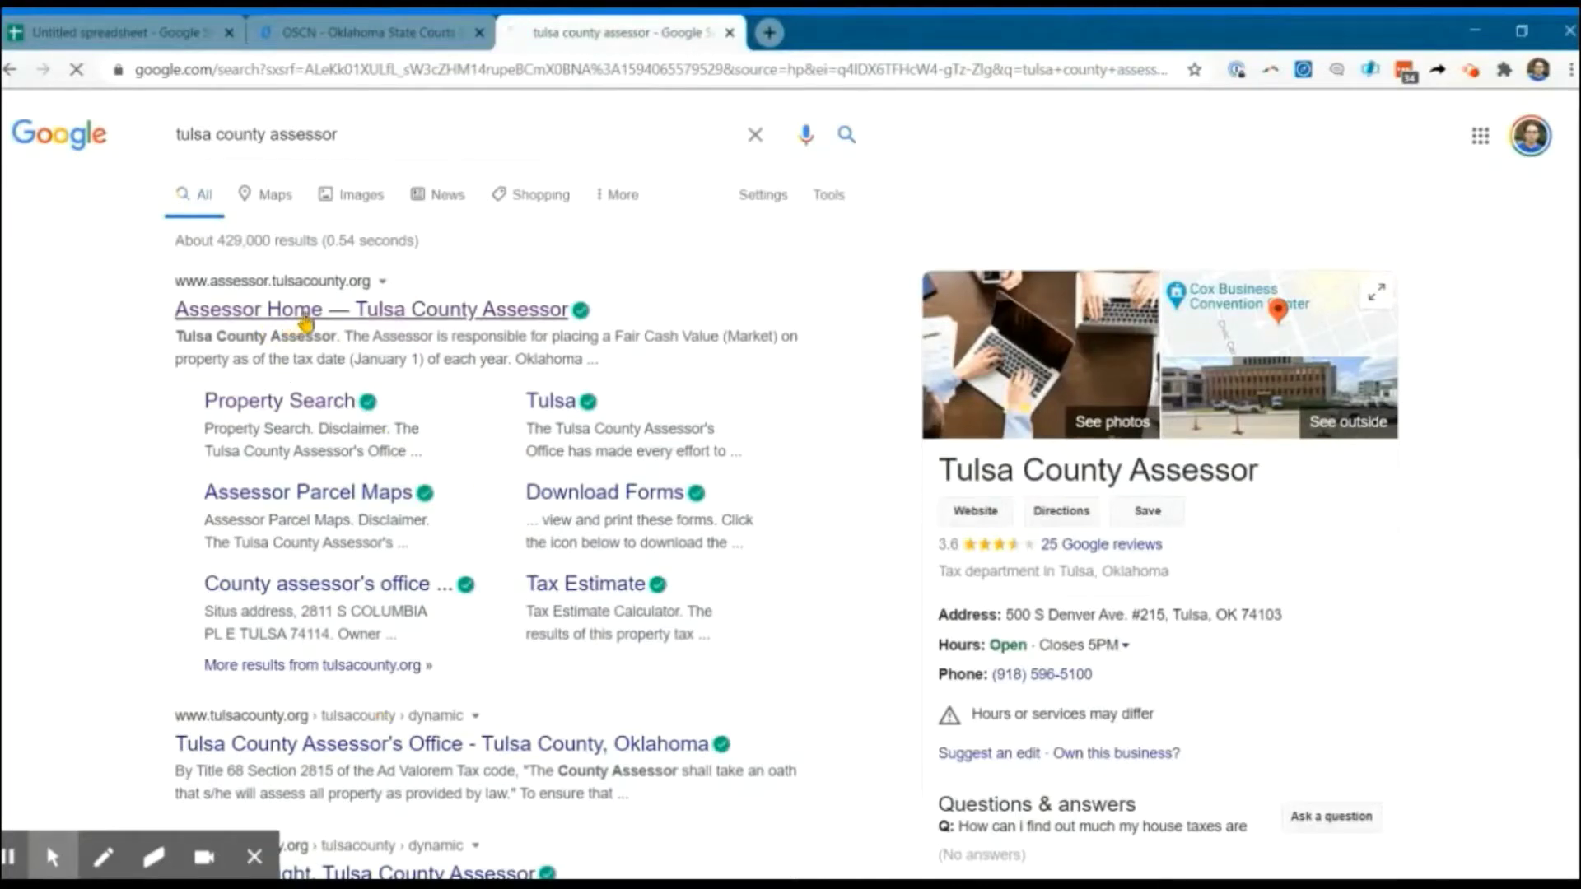
{"action": "left_click", "coordinate": [548, 323]}
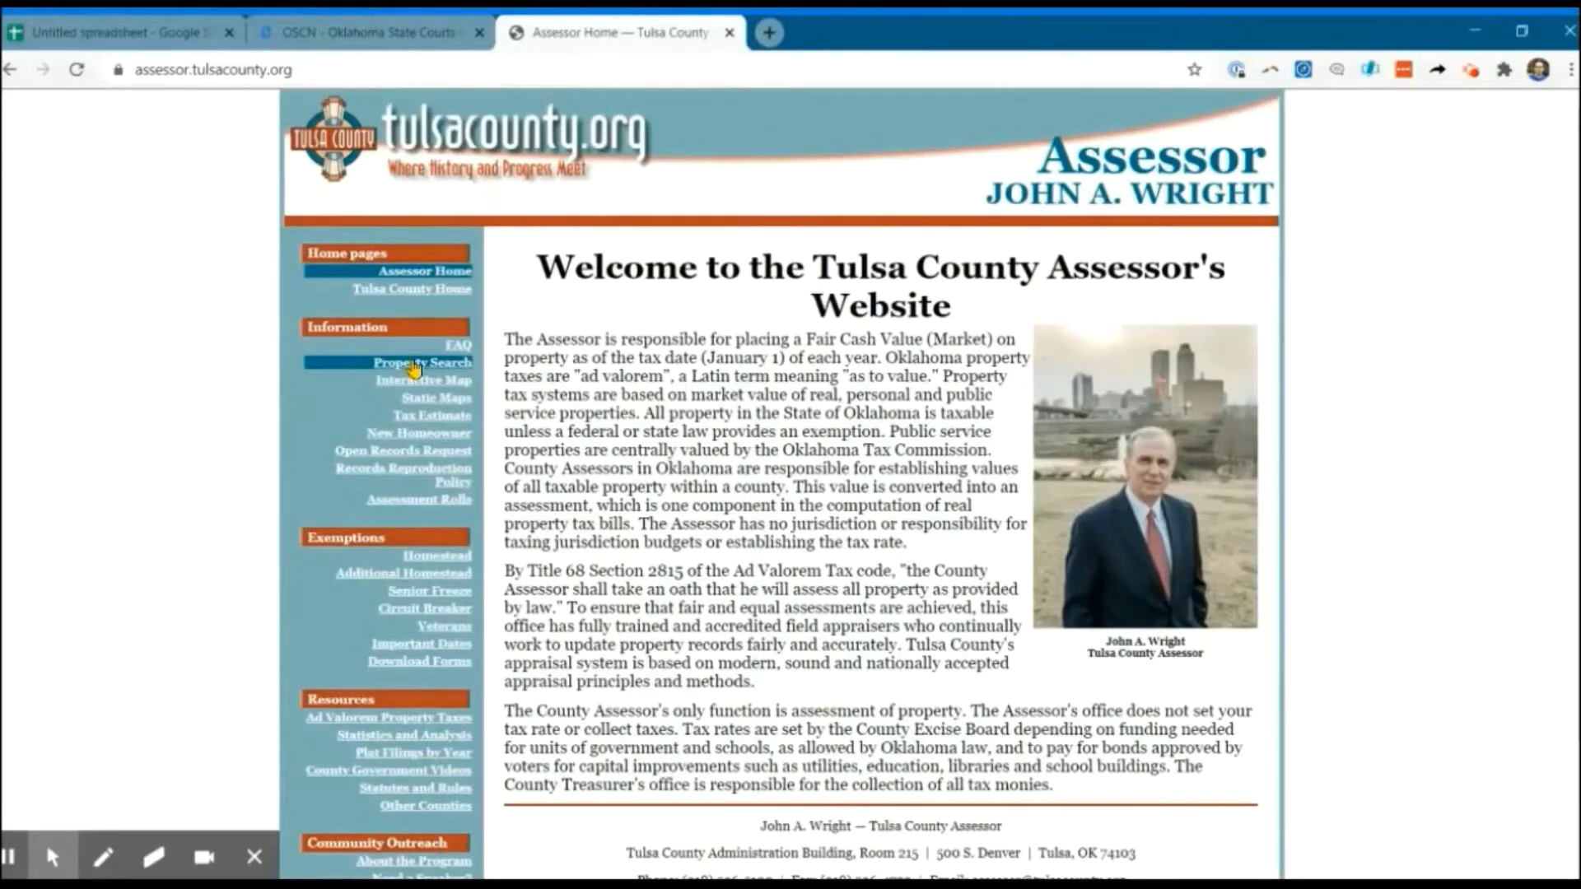
Accept the assessor's Property Search disclaimer terms, then return to the OSCN homepage.
{"action": "left_click", "coordinate": [414, 369]}
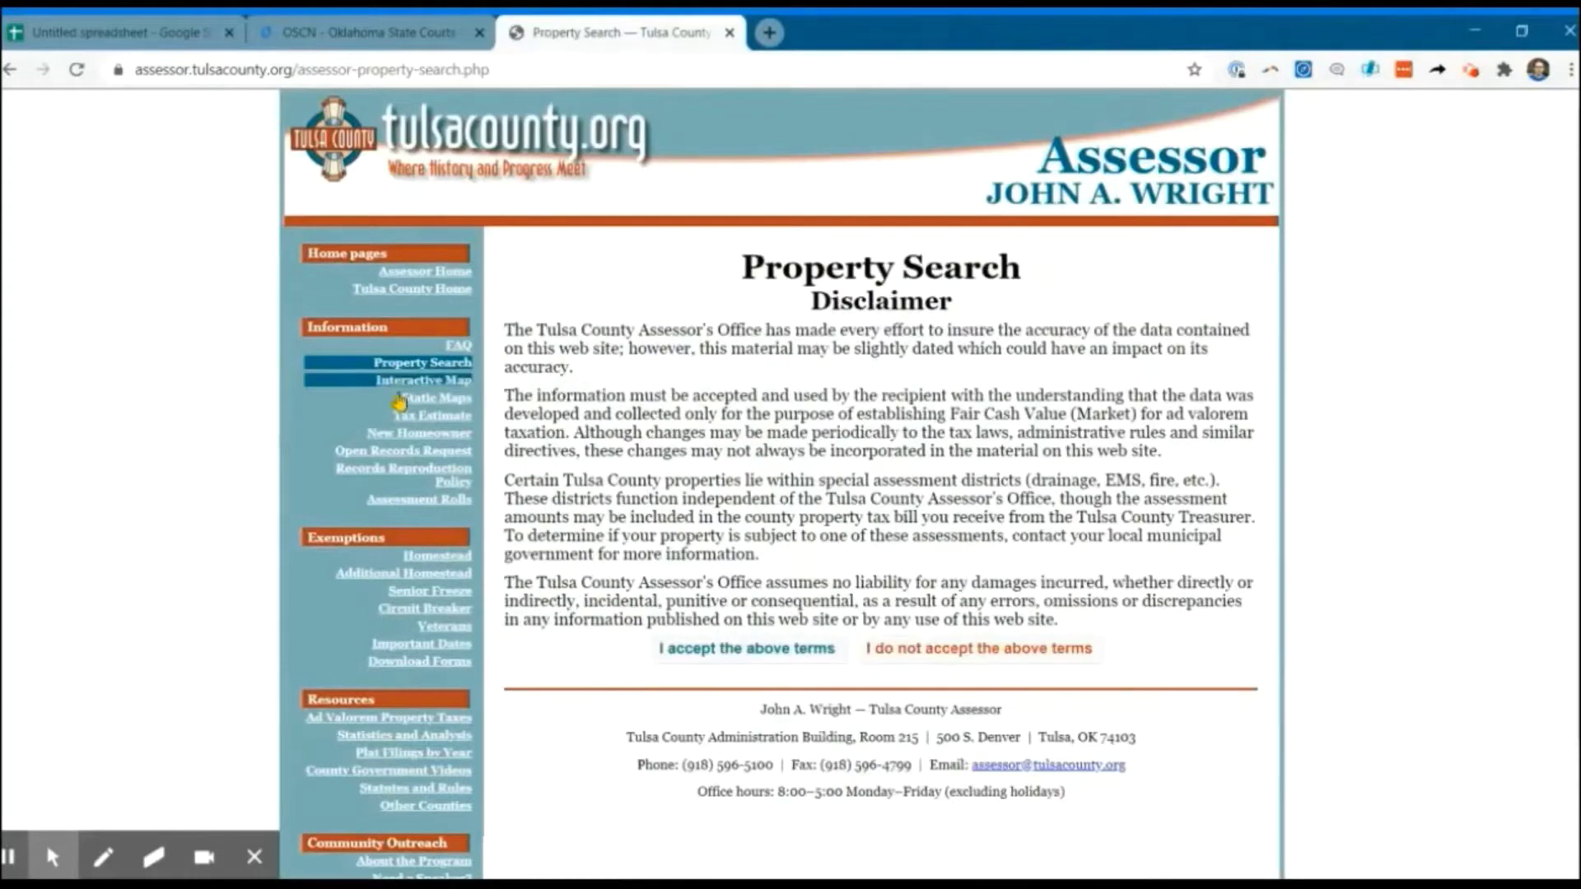
{"action": "left_click", "coordinate": [758, 660]}
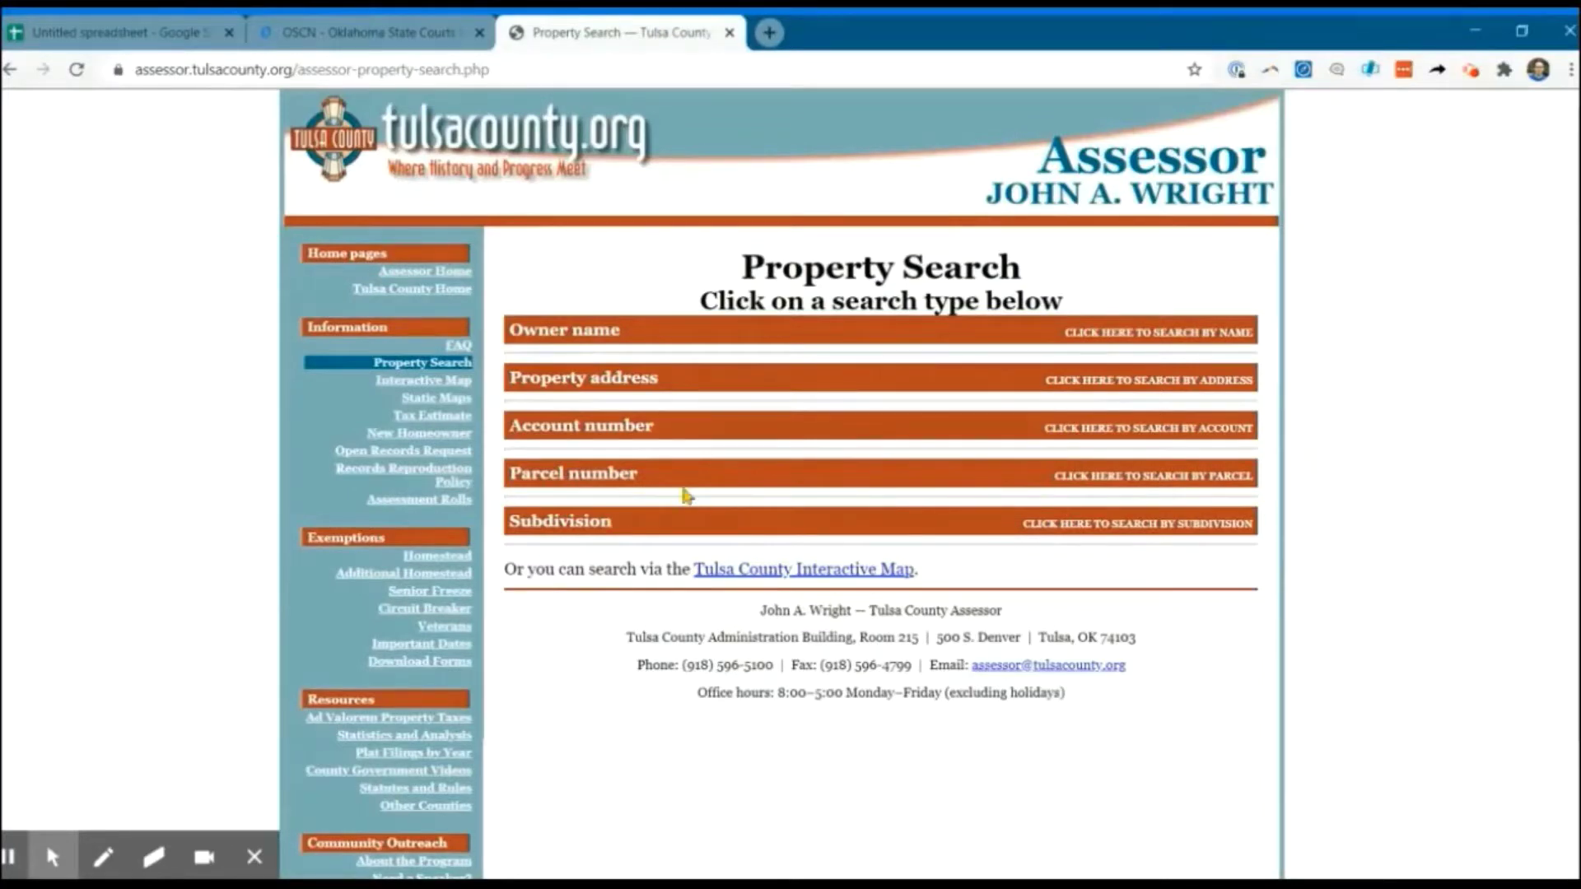
{"action": "left_click", "coordinate": [398, 36]}
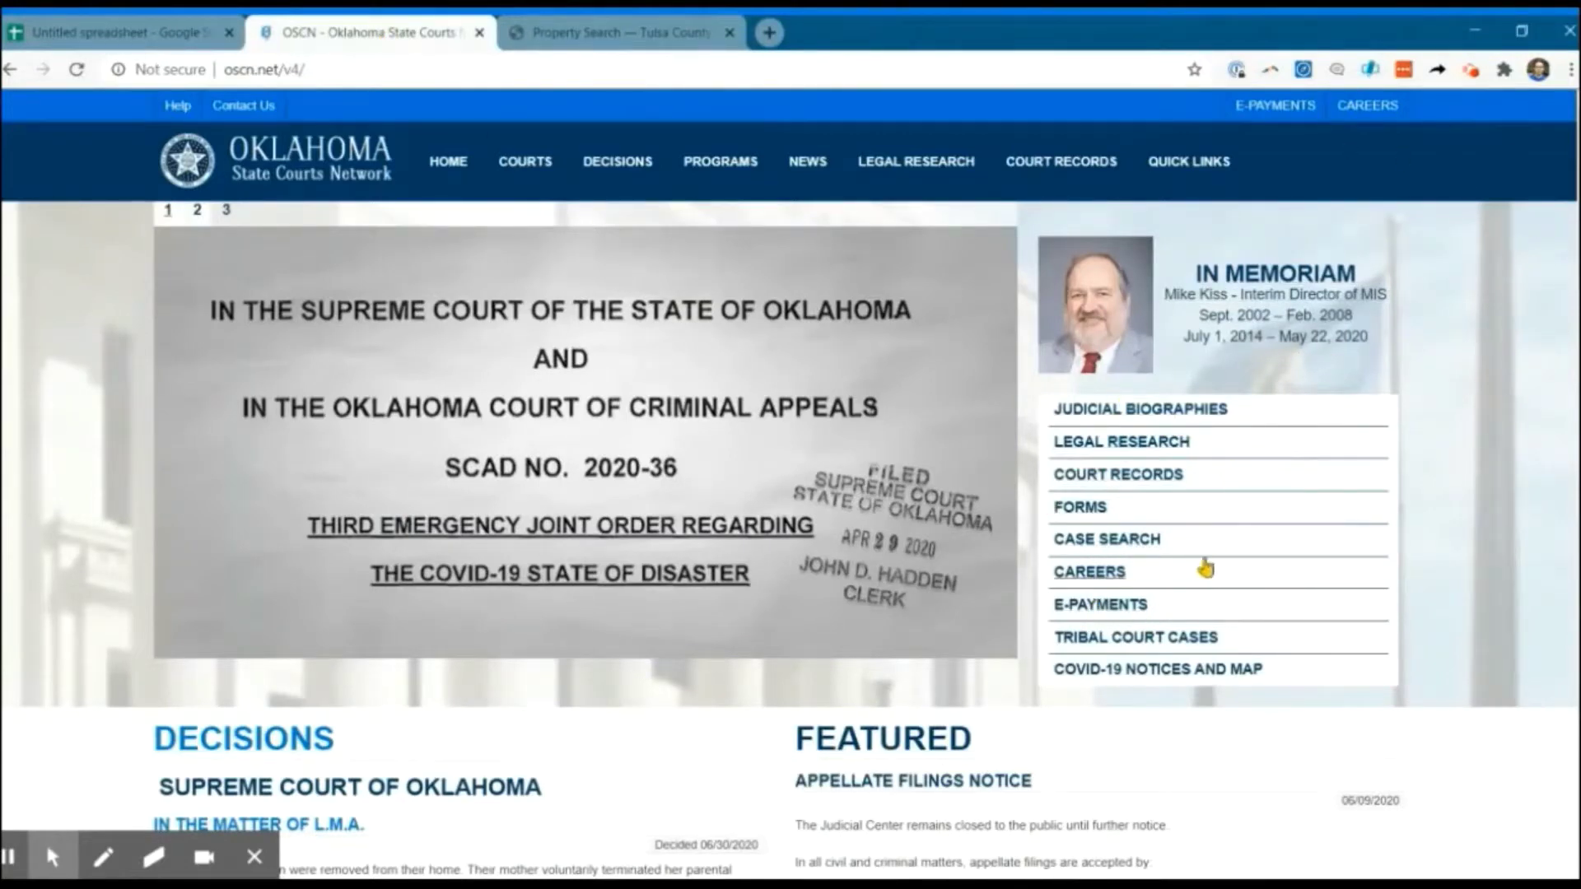
Open OSCN docket search limited to Tulsa County District Court, ready for a case number.
{"action": "left_click", "coordinate": [1147, 550]}
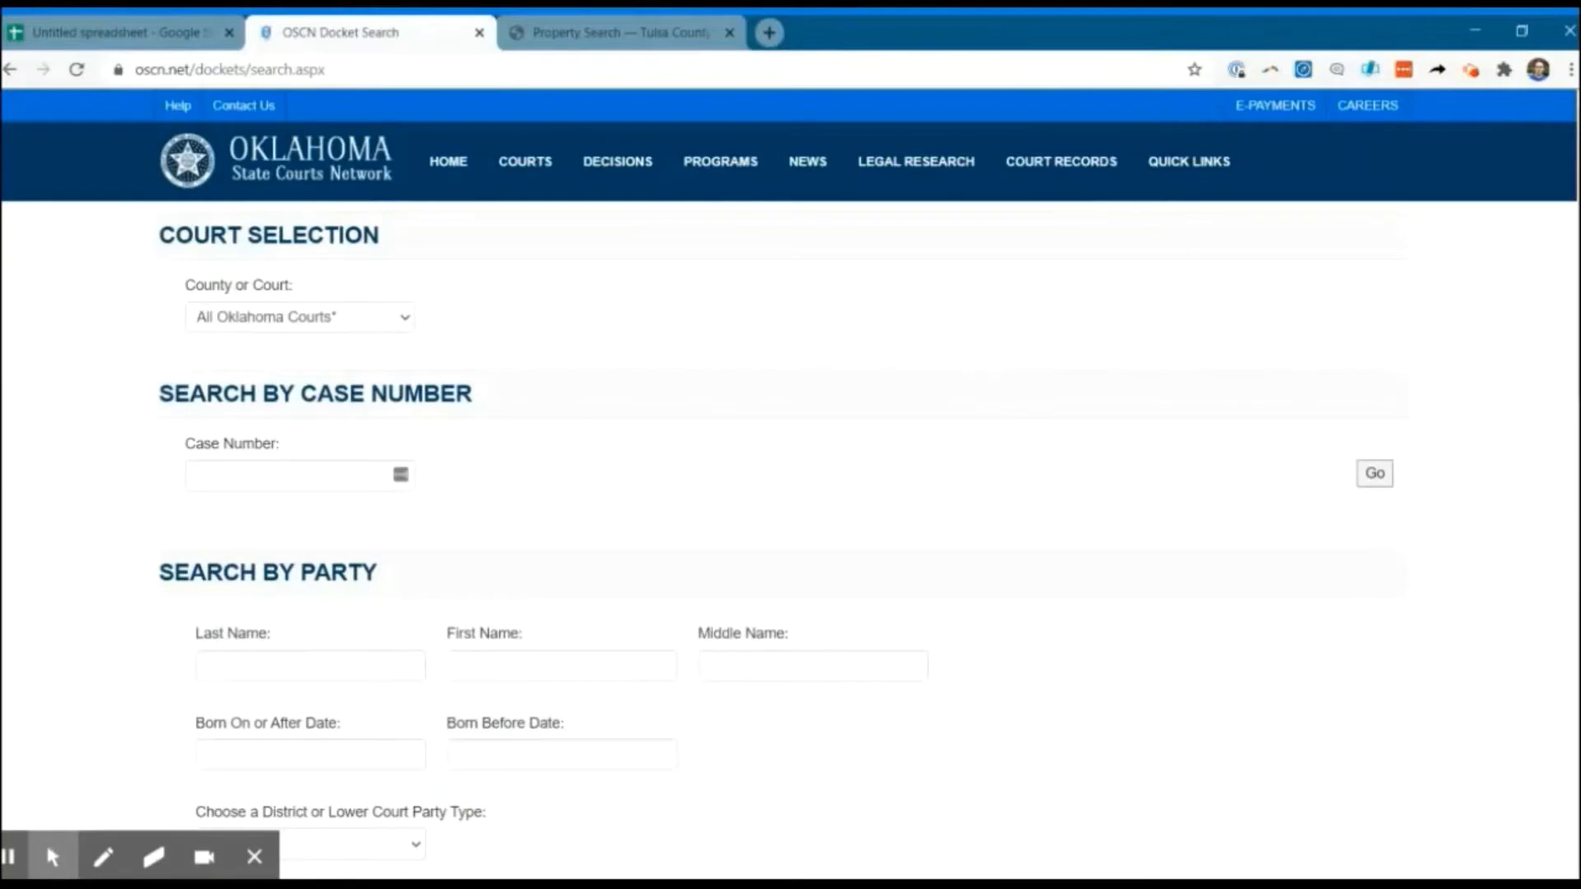
{"action": "left_click", "coordinate": [416, 337]}
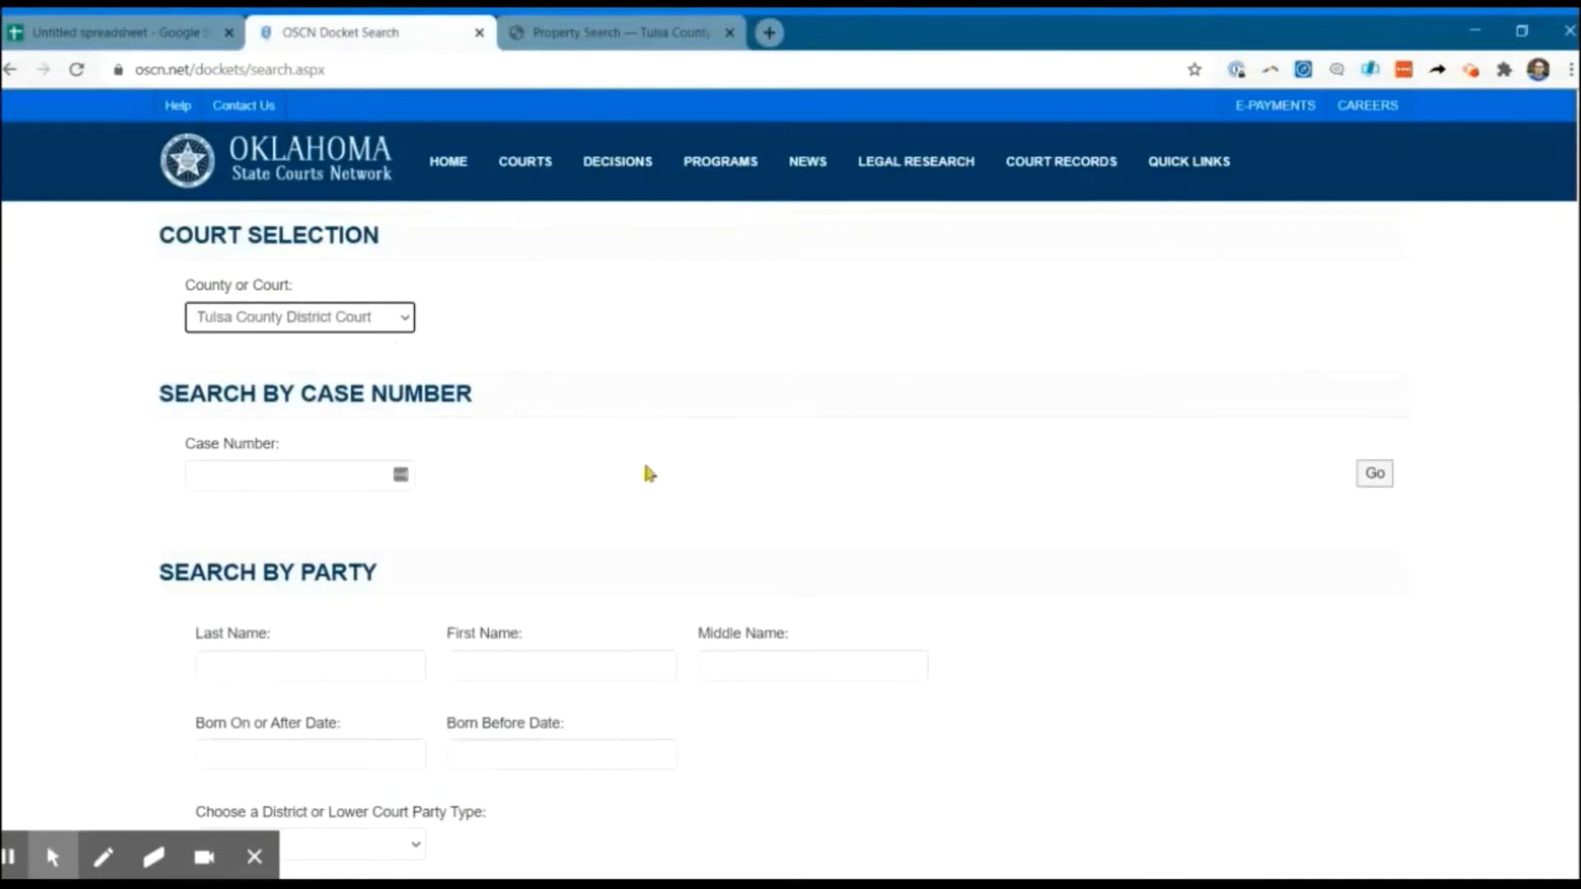
{"action": "left_click", "coordinate": [260, 477]}
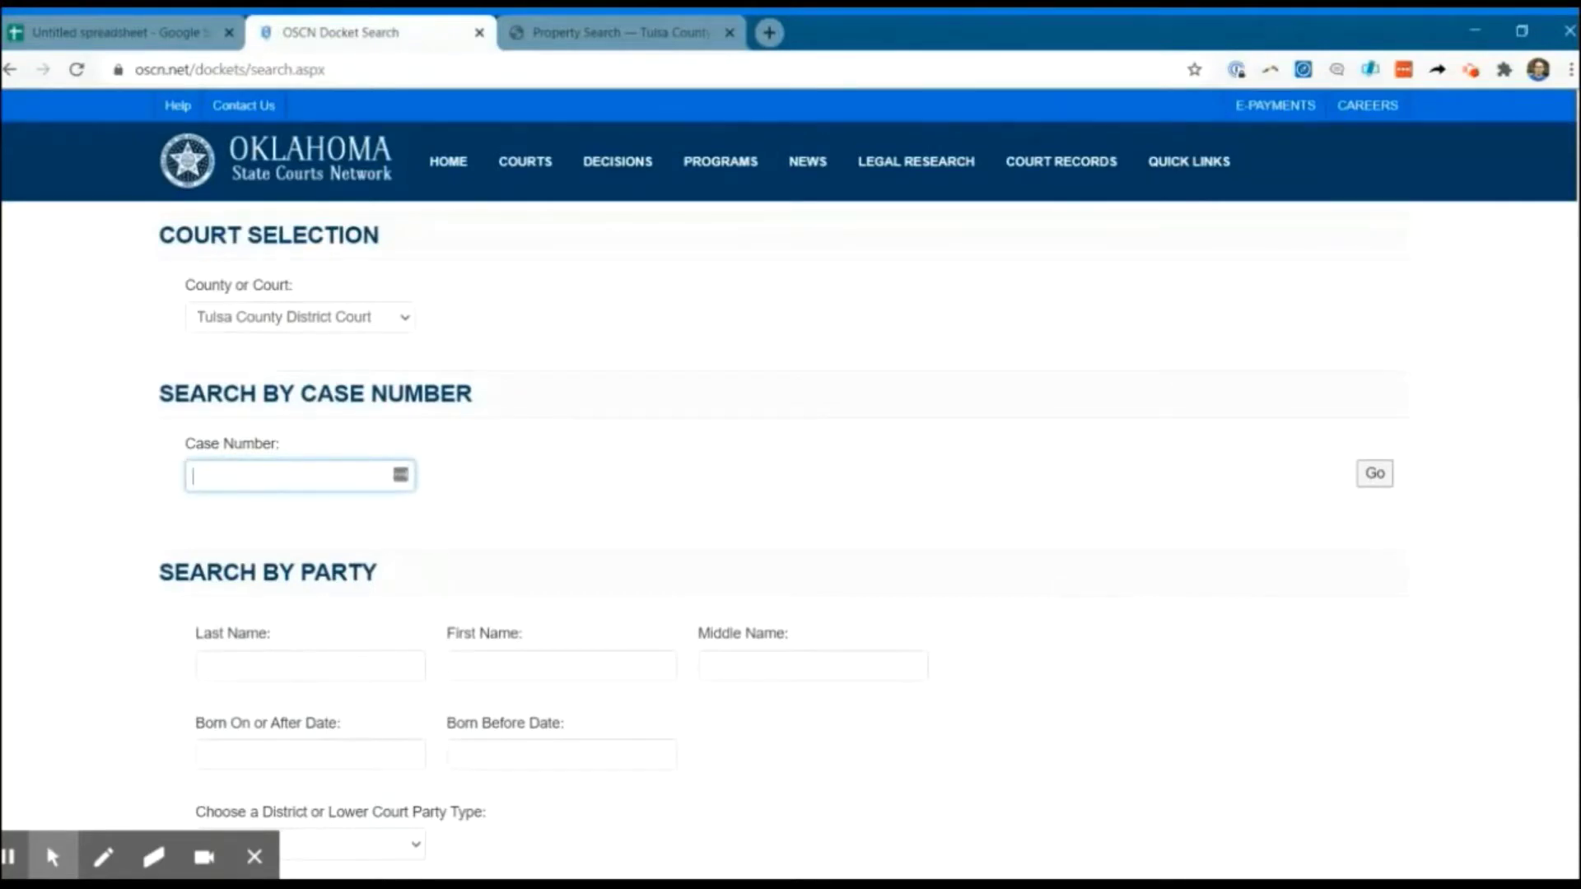
{"action": "left_click", "coordinate": [1379, 482]}
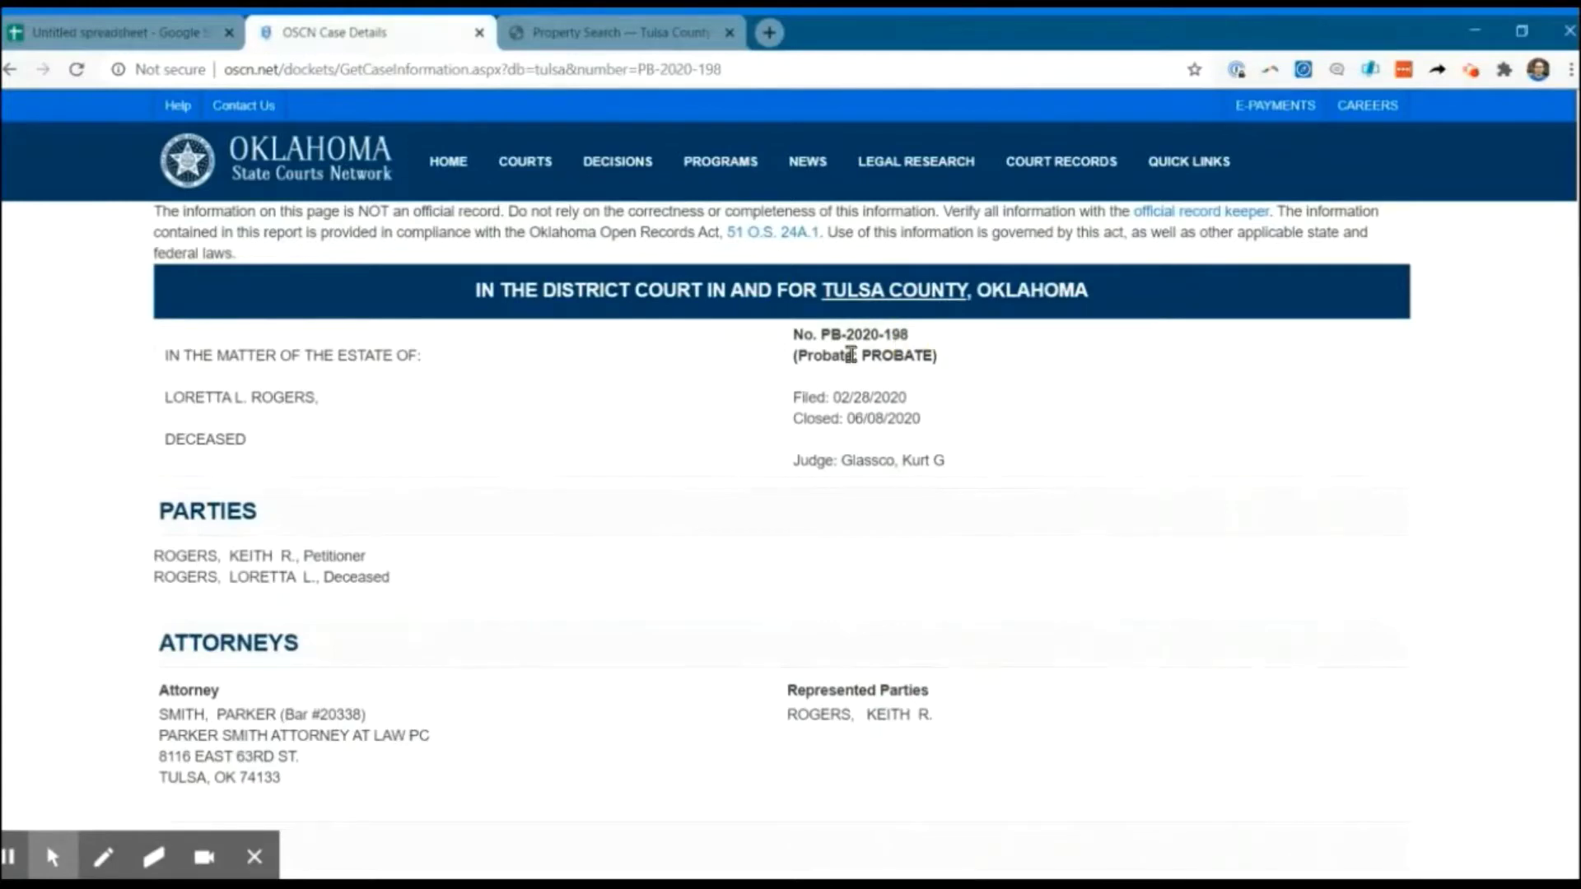
{"action": "double_click", "coordinate": [896, 354]}
{"action": "left_click", "coordinate": [961, 355]}
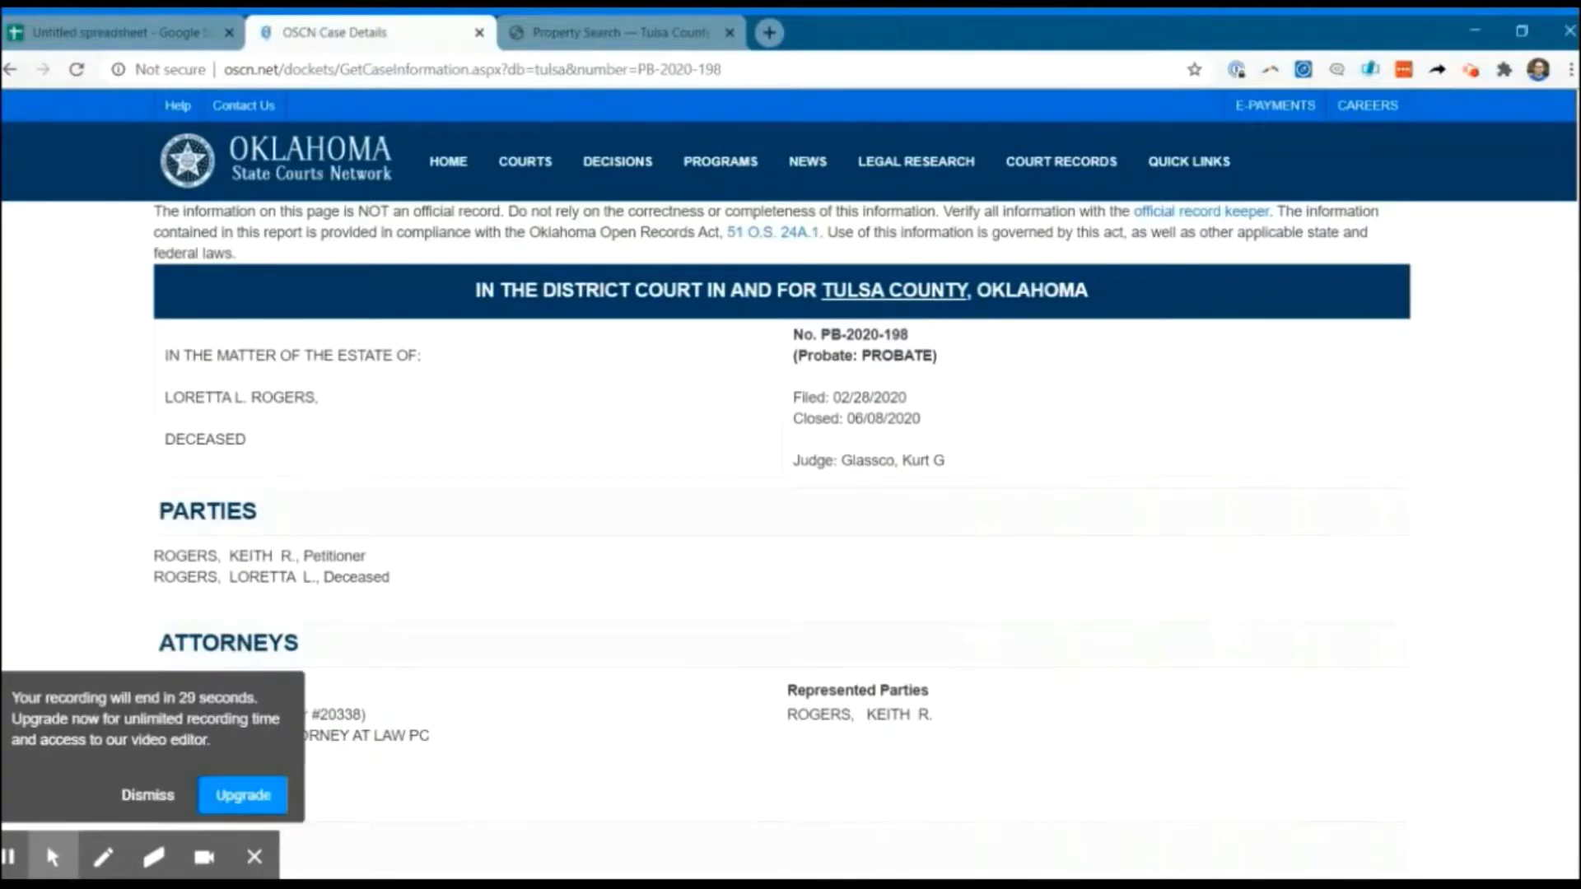
{"action": "left_click", "coordinate": [147, 795]}
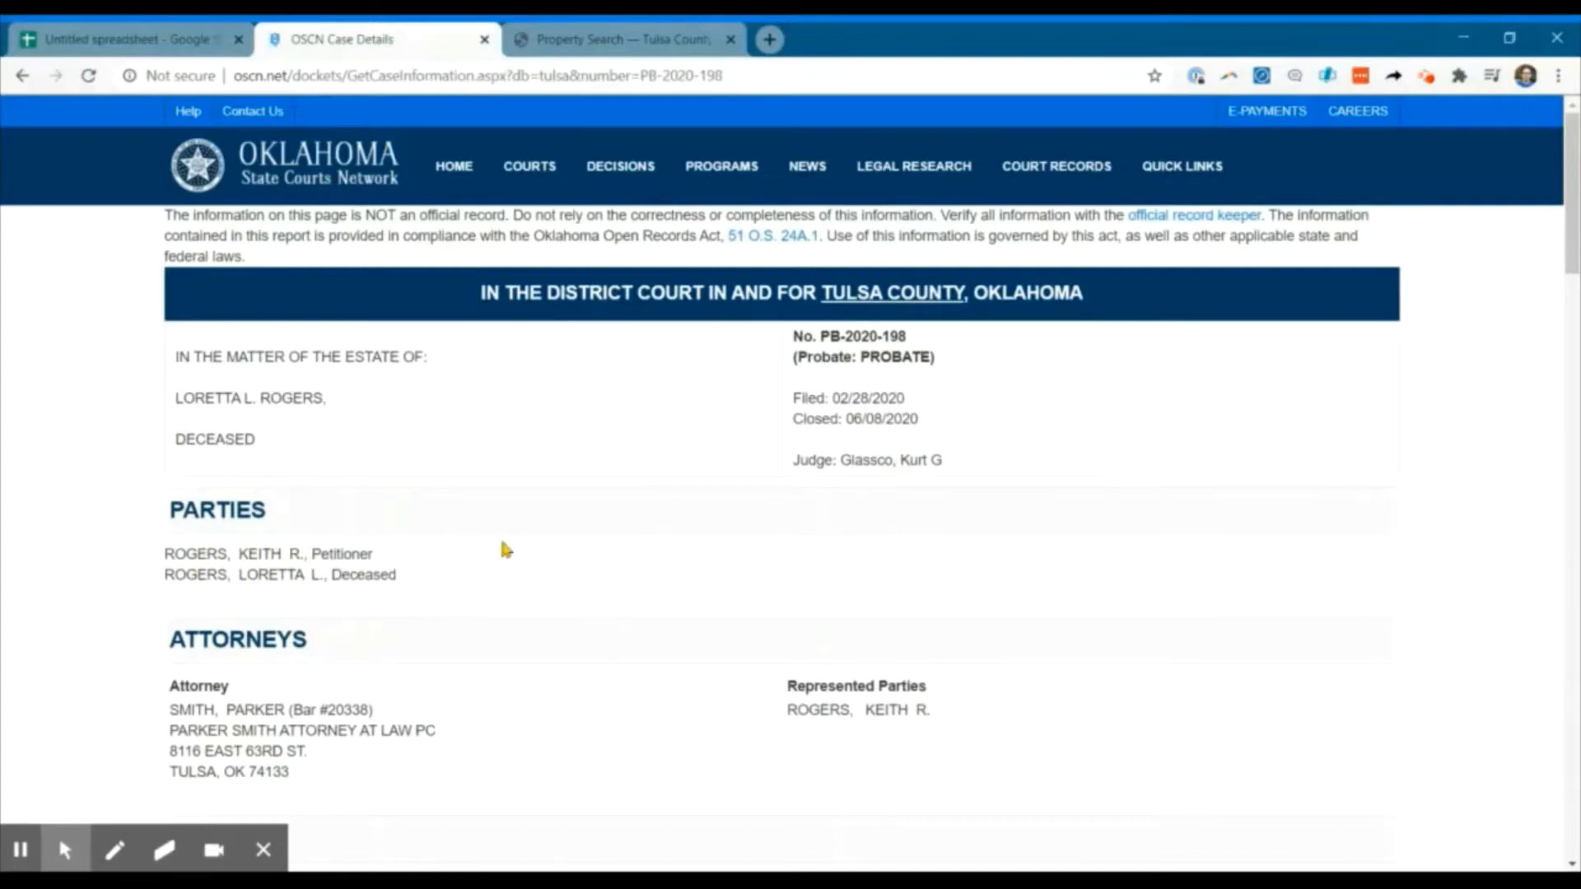
Scroll to the docket and open the petition to admit will to probate PDF.
{"action": "scroll", "coordinate": [506, 550], "scroll_direction": "down", "scroll_amount": 3}
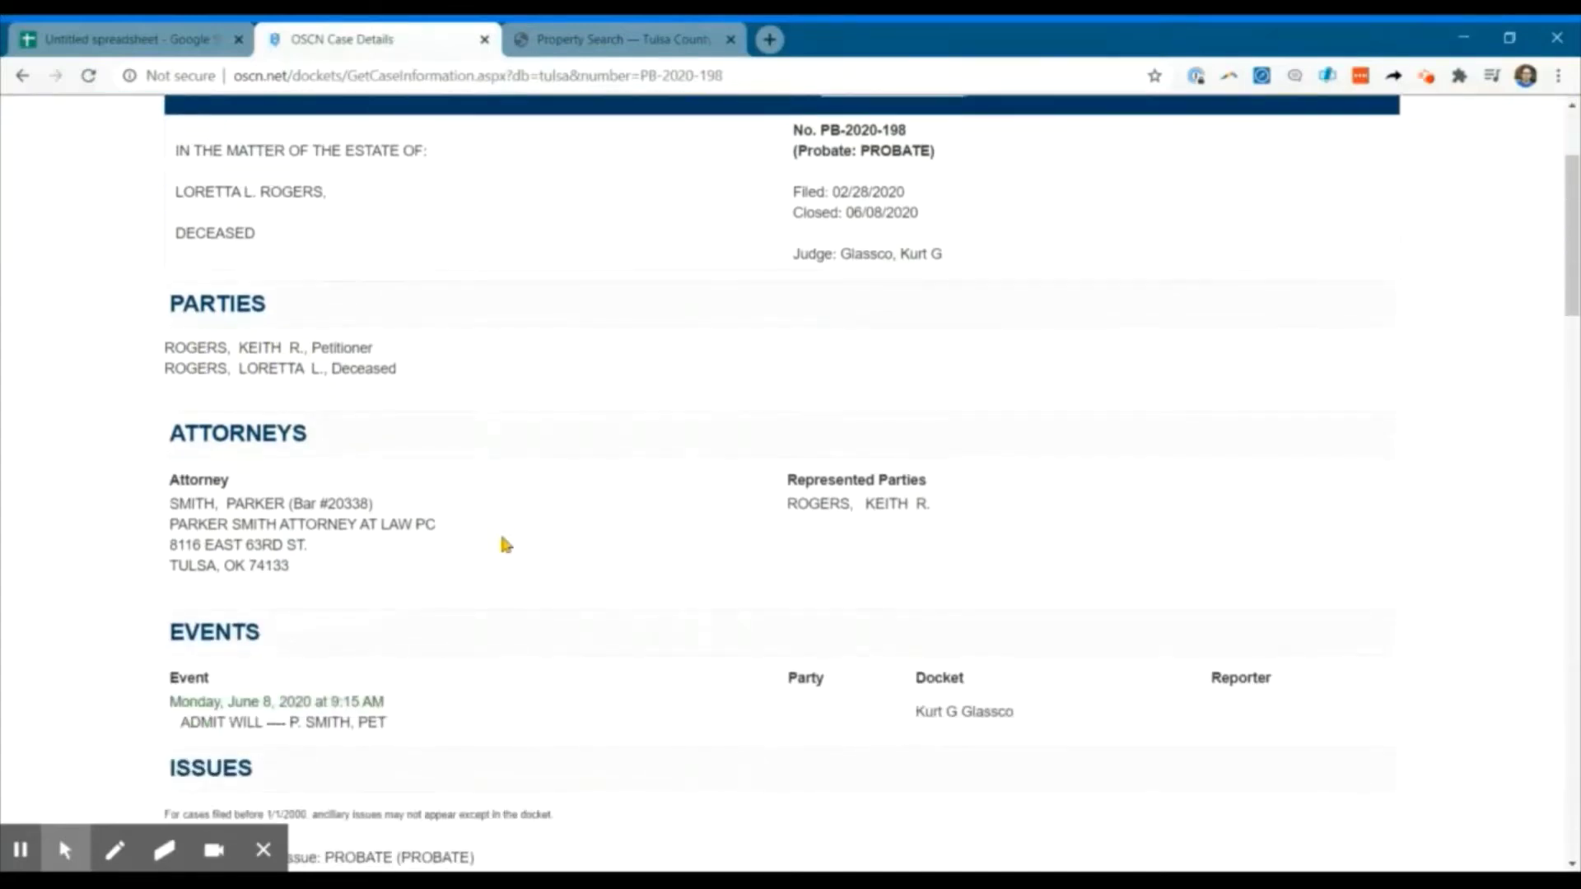
{"action": "scroll", "coordinate": [506, 545], "scroll_direction": "down", "scroll_amount": 2}
{"action": "scroll", "coordinate": [505, 545], "scroll_direction": "down", "scroll_amount": 1}
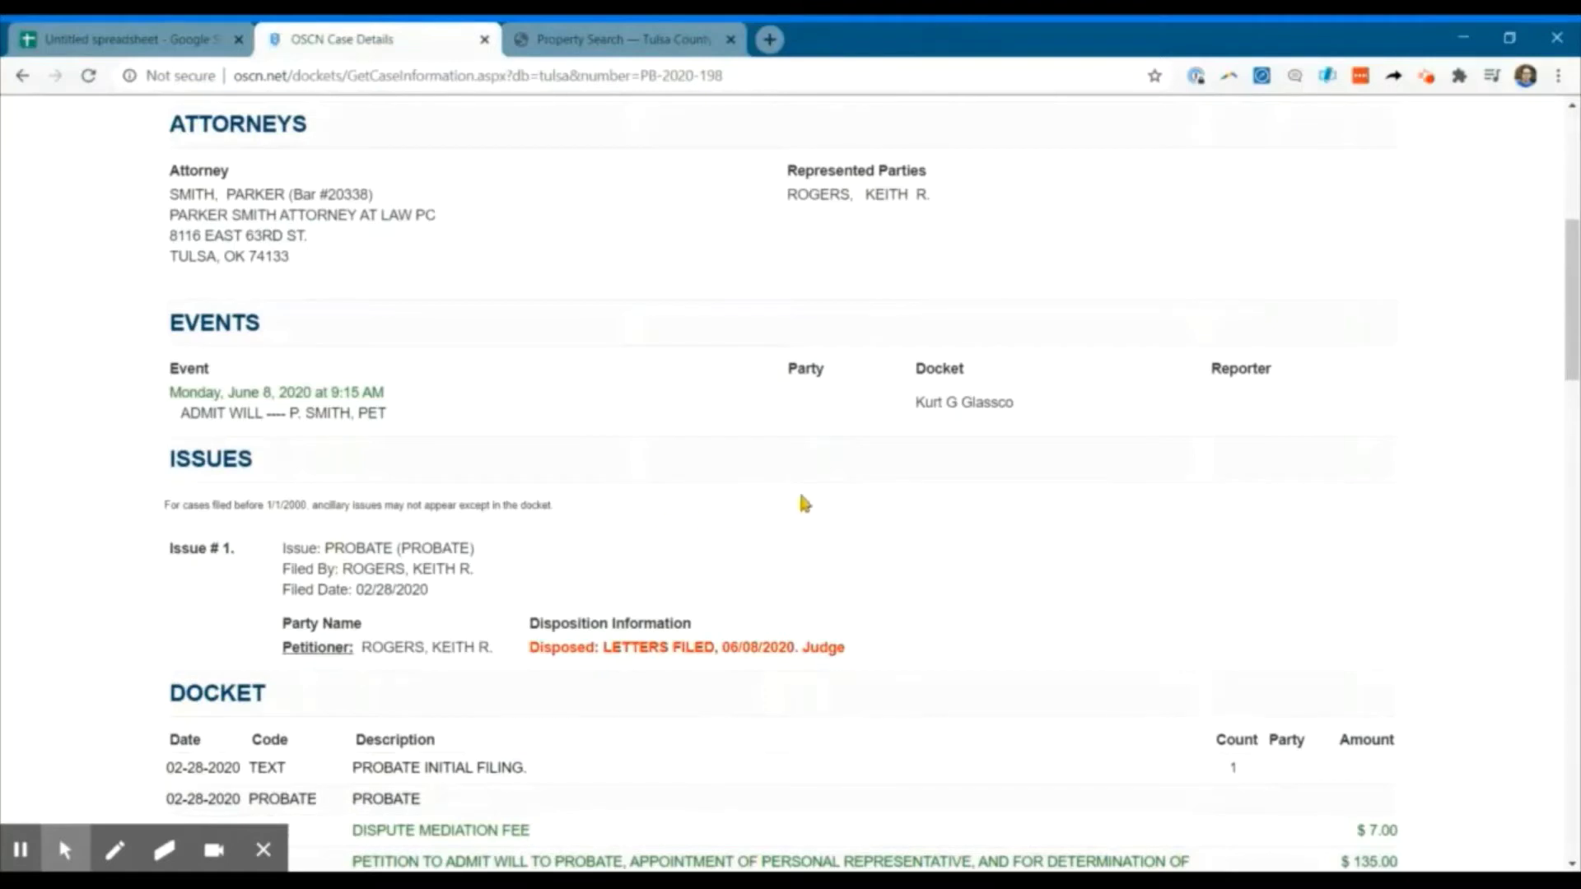
{"action": "scroll", "coordinate": [803, 502], "scroll_direction": "down", "scroll_amount": 2}
{"action": "scroll", "coordinate": [801, 512], "scroll_direction": "down", "scroll_amount": 1}
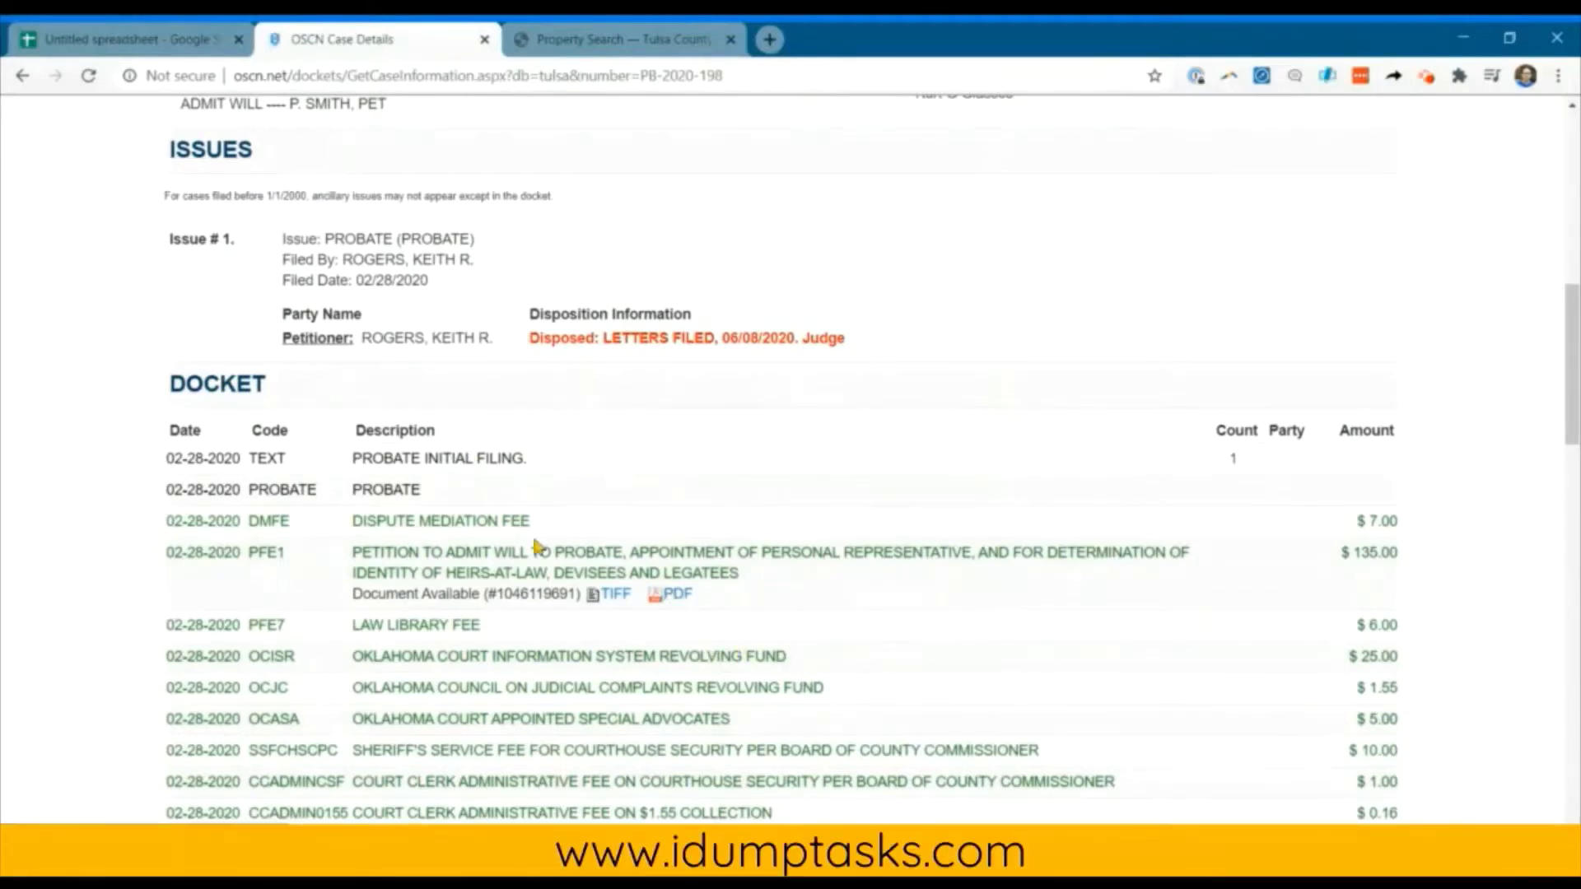
{"action": "left_click", "coordinate": [683, 597]}
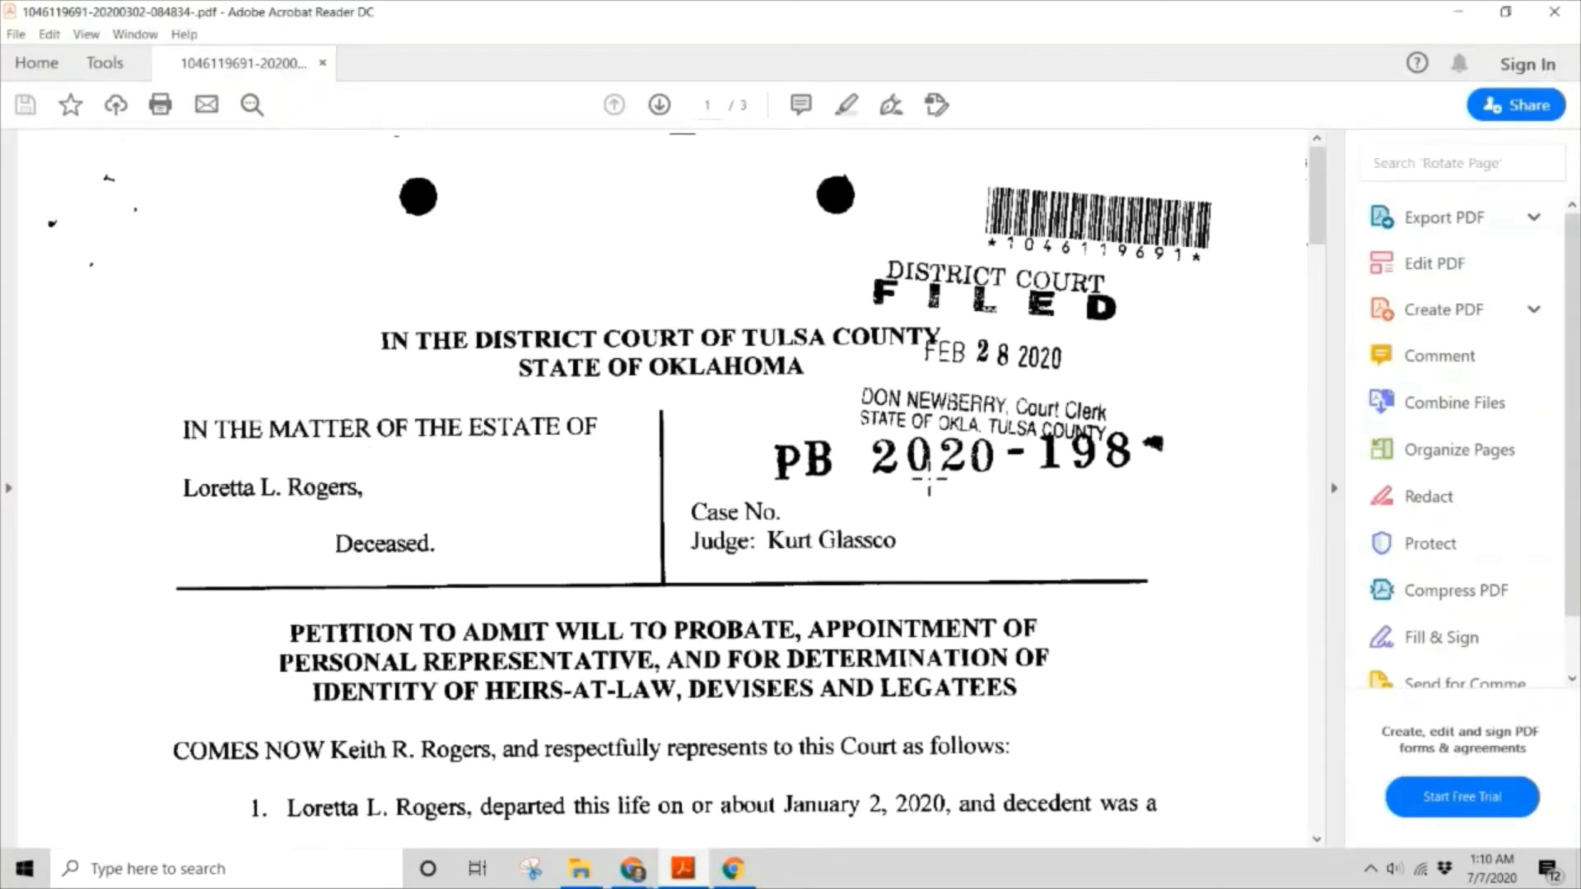
Scroll through the petition PDF to the heirs-at-law table on page 2.
{"action": "scroll", "coordinate": [737, 613], "scroll_direction": "down", "scroll_amount": 5}
{"action": "scroll", "coordinate": [737, 609], "scroll_direction": "down", "scroll_amount": 7}
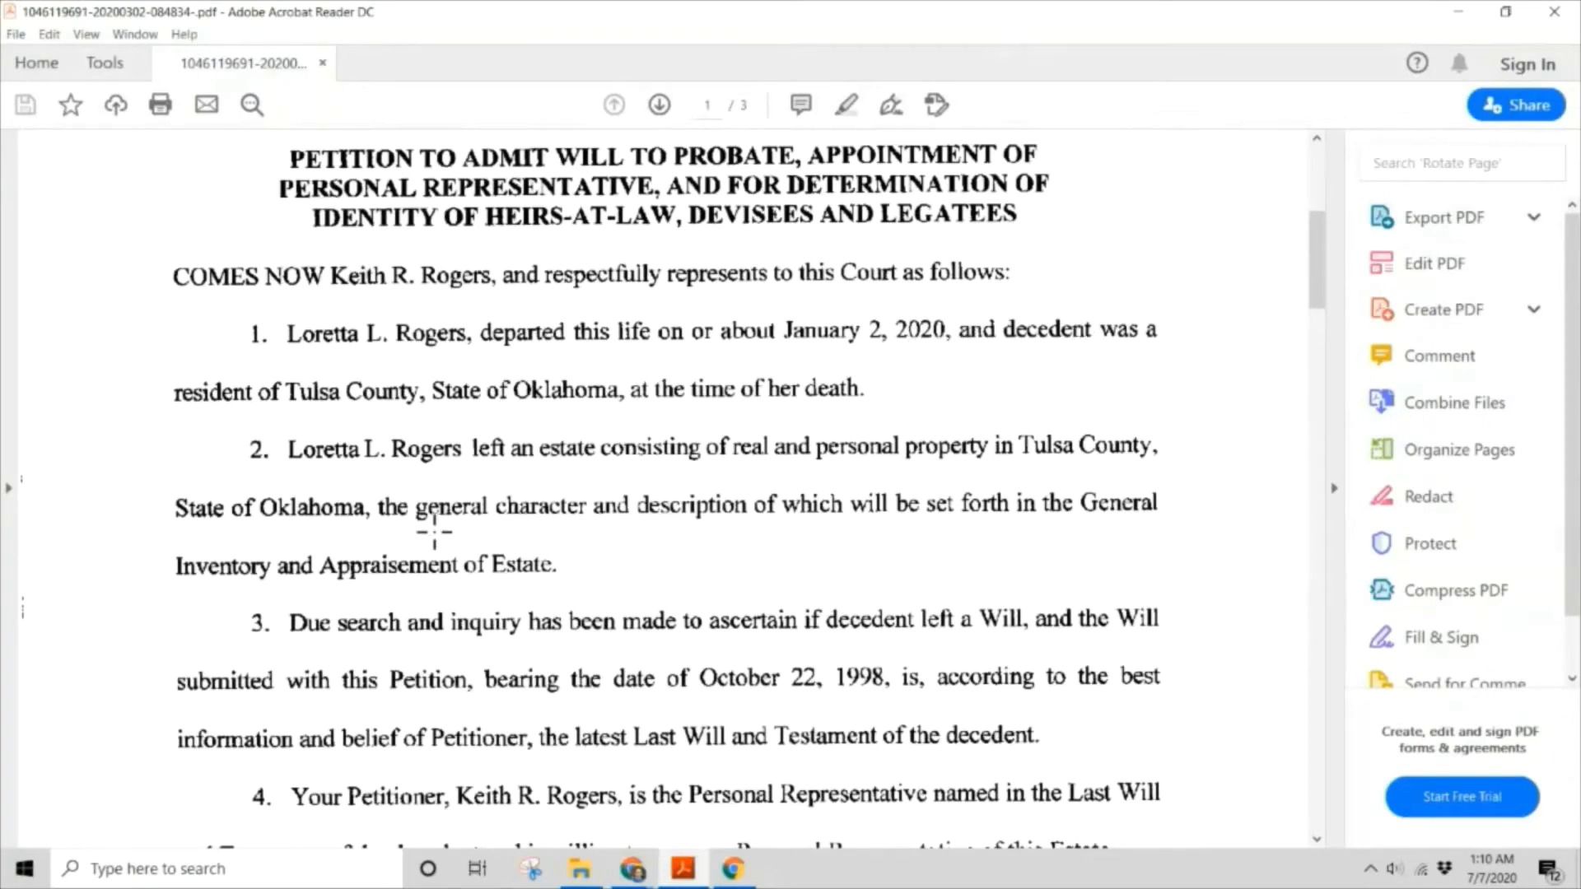
{"action": "scroll", "coordinate": [618, 532], "scroll_direction": "down", "scroll_amount": 1}
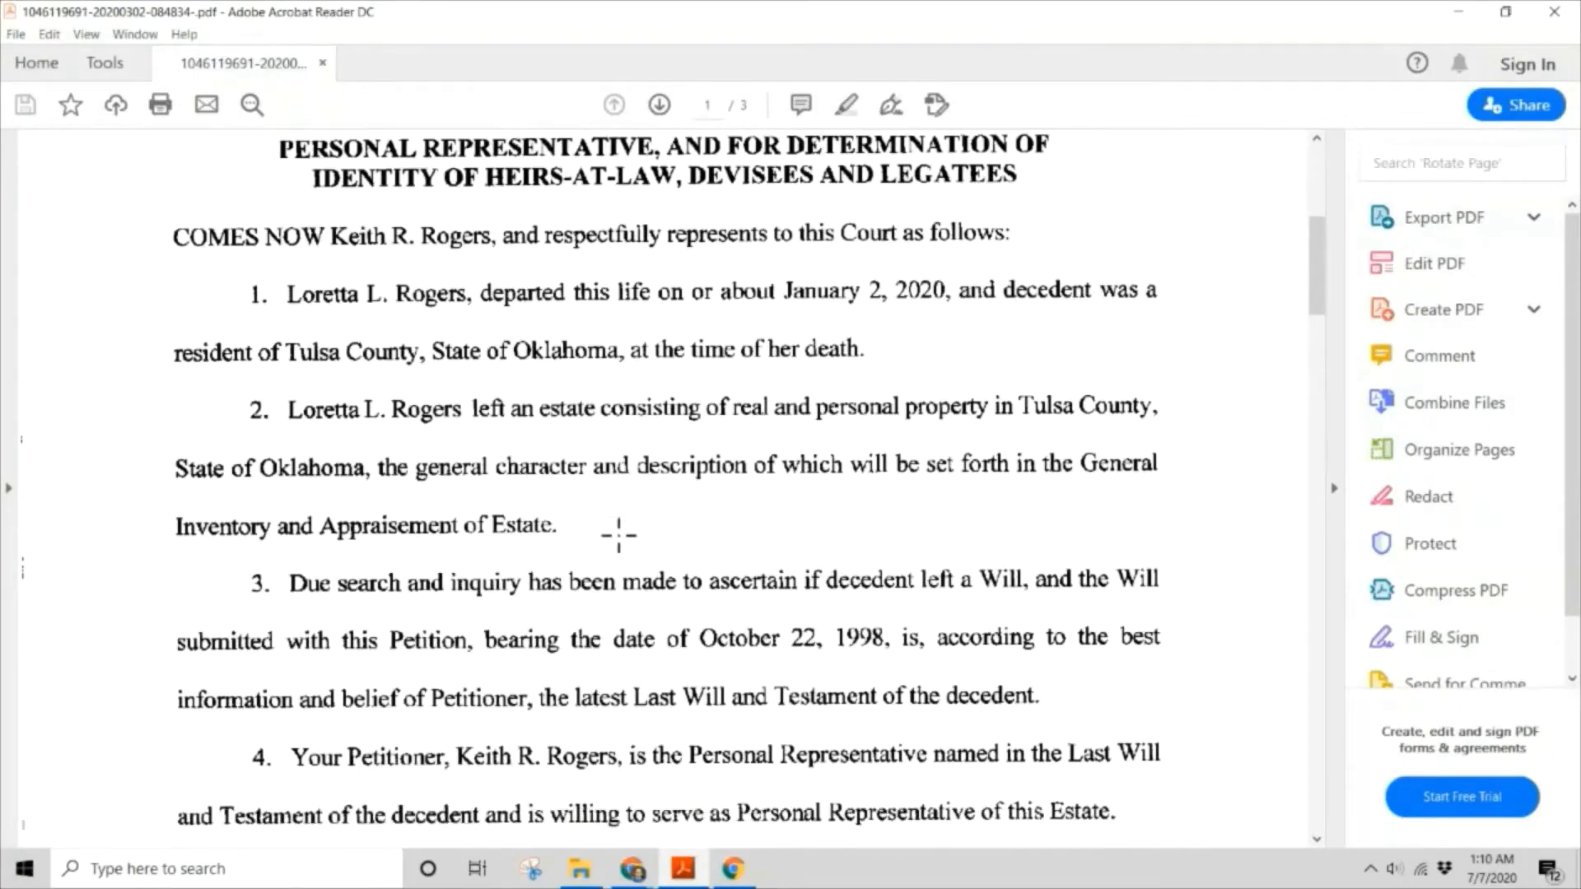
{"action": "scroll", "coordinate": [617, 530], "scroll_direction": "down", "scroll_amount": 1}
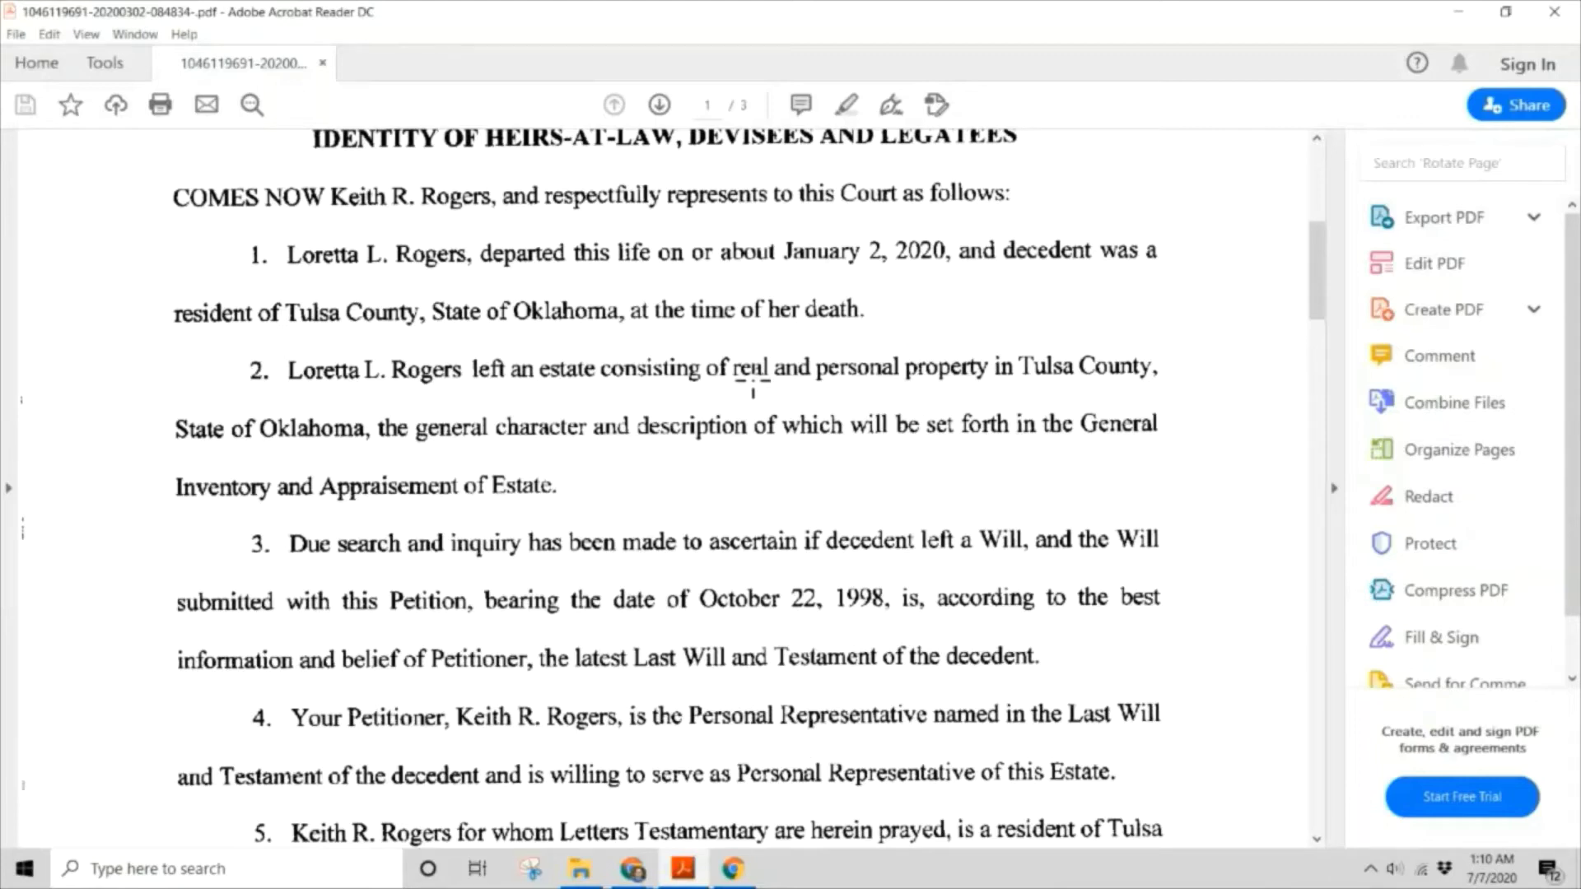
{"action": "left_click", "coordinate": [863, 368]}
{"action": "left_click", "coordinate": [748, 380]}
{"action": "scroll", "coordinate": [752, 368], "scroll_direction": "down", "scroll_amount": 6}
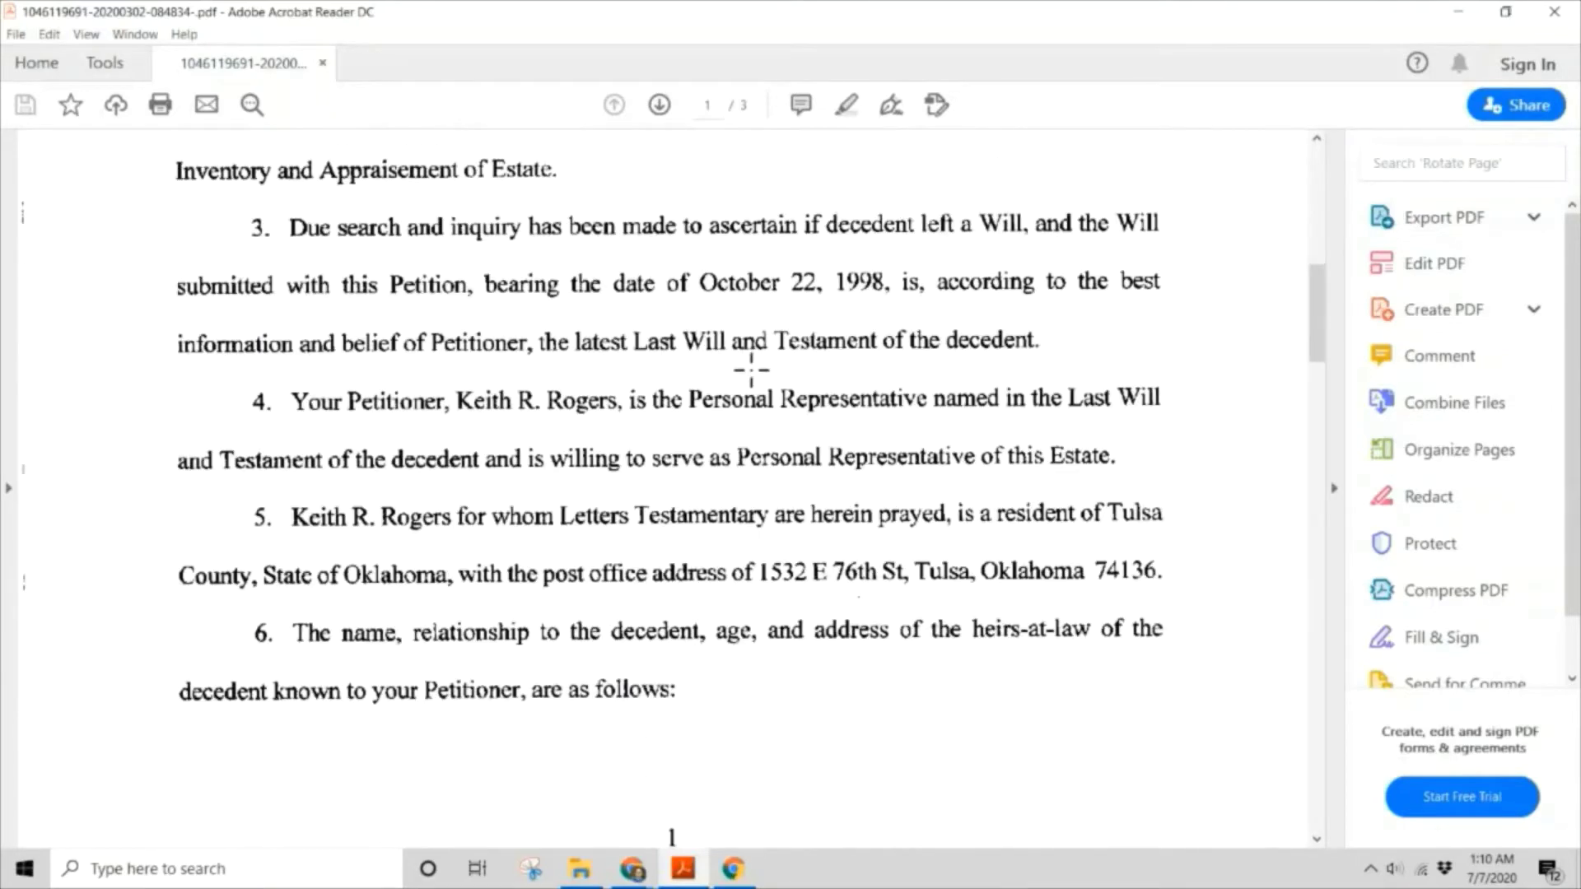
{"action": "scroll", "coordinate": [752, 372], "scroll_direction": "down", "scroll_amount": 6}
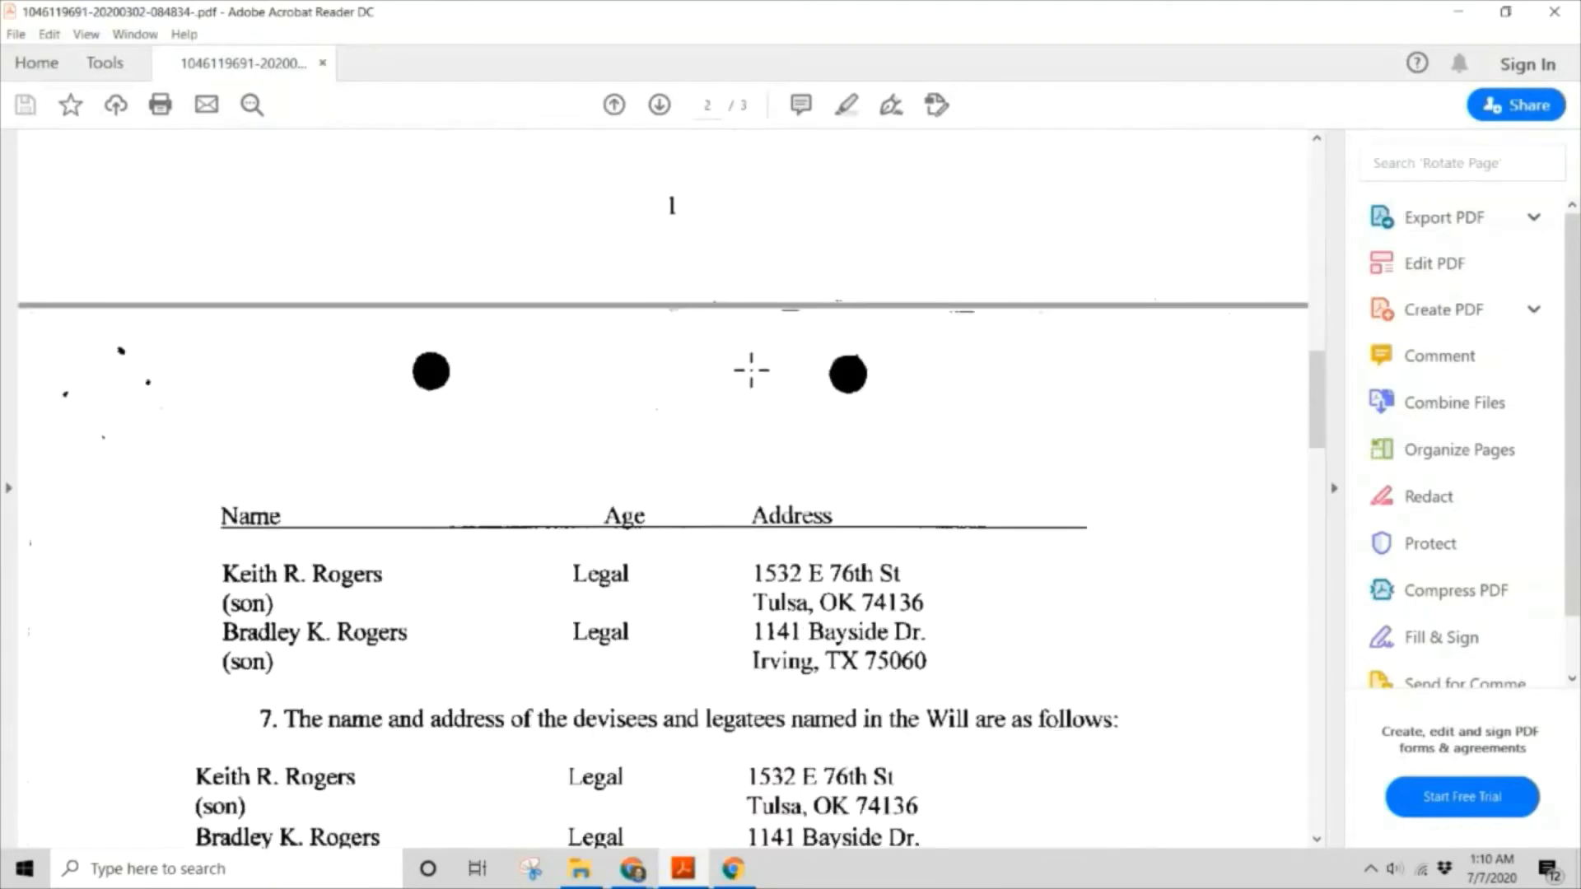
{"action": "scroll", "coordinate": [752, 368], "scroll_direction": "down", "scroll_amount": 4}
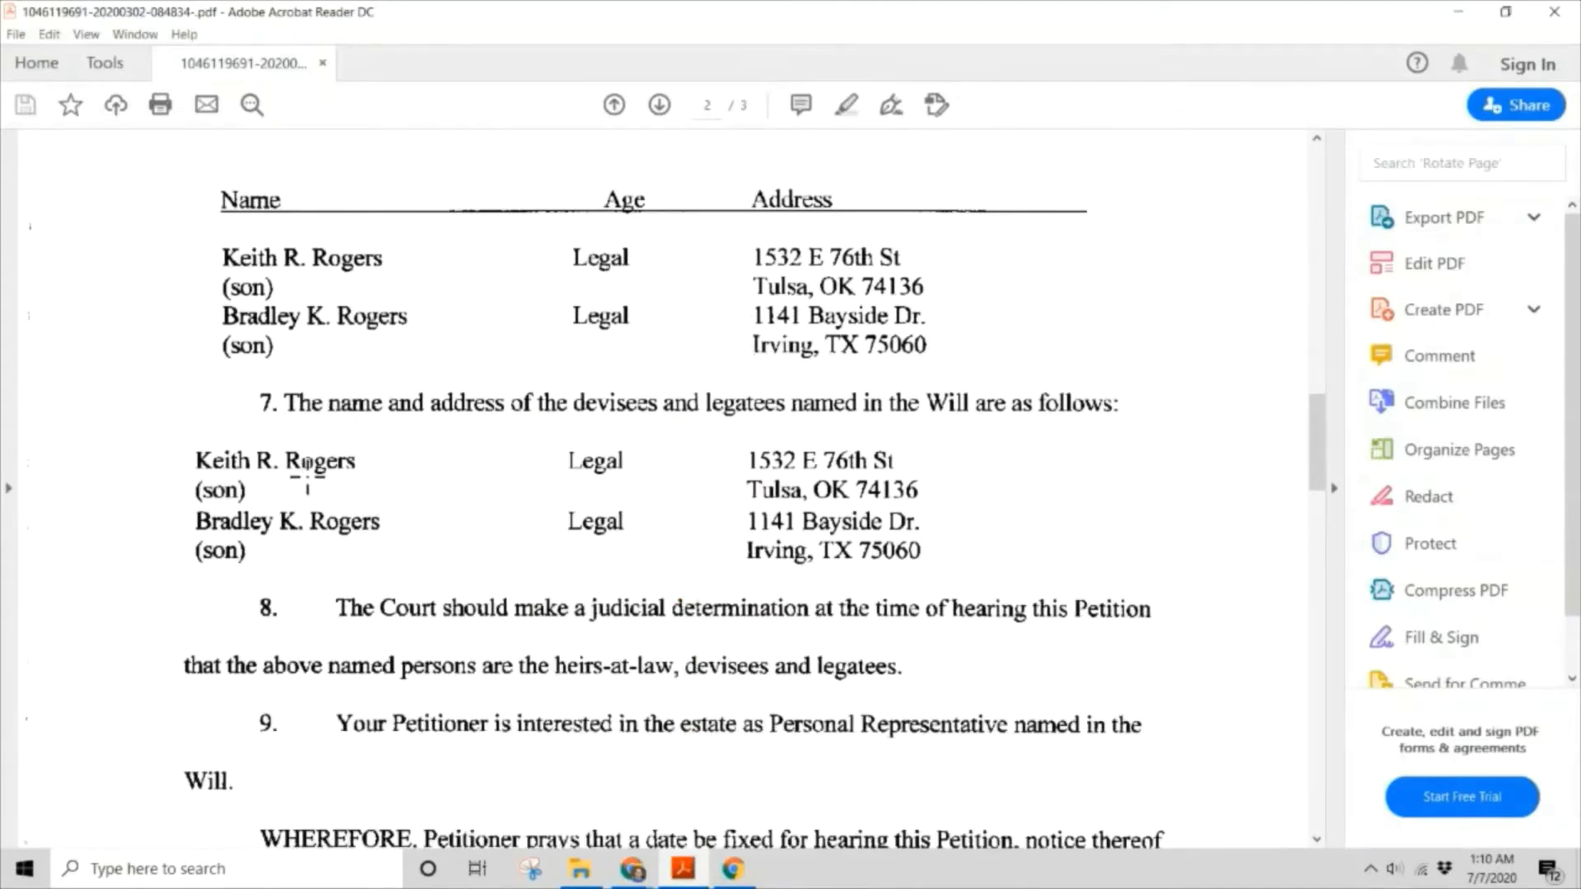
Pick the first heir, a son, as owner, noting his name and mailing address.
{"action": "left_click", "coordinate": [221, 491]}
{"action": "left_click", "coordinate": [353, 259]}
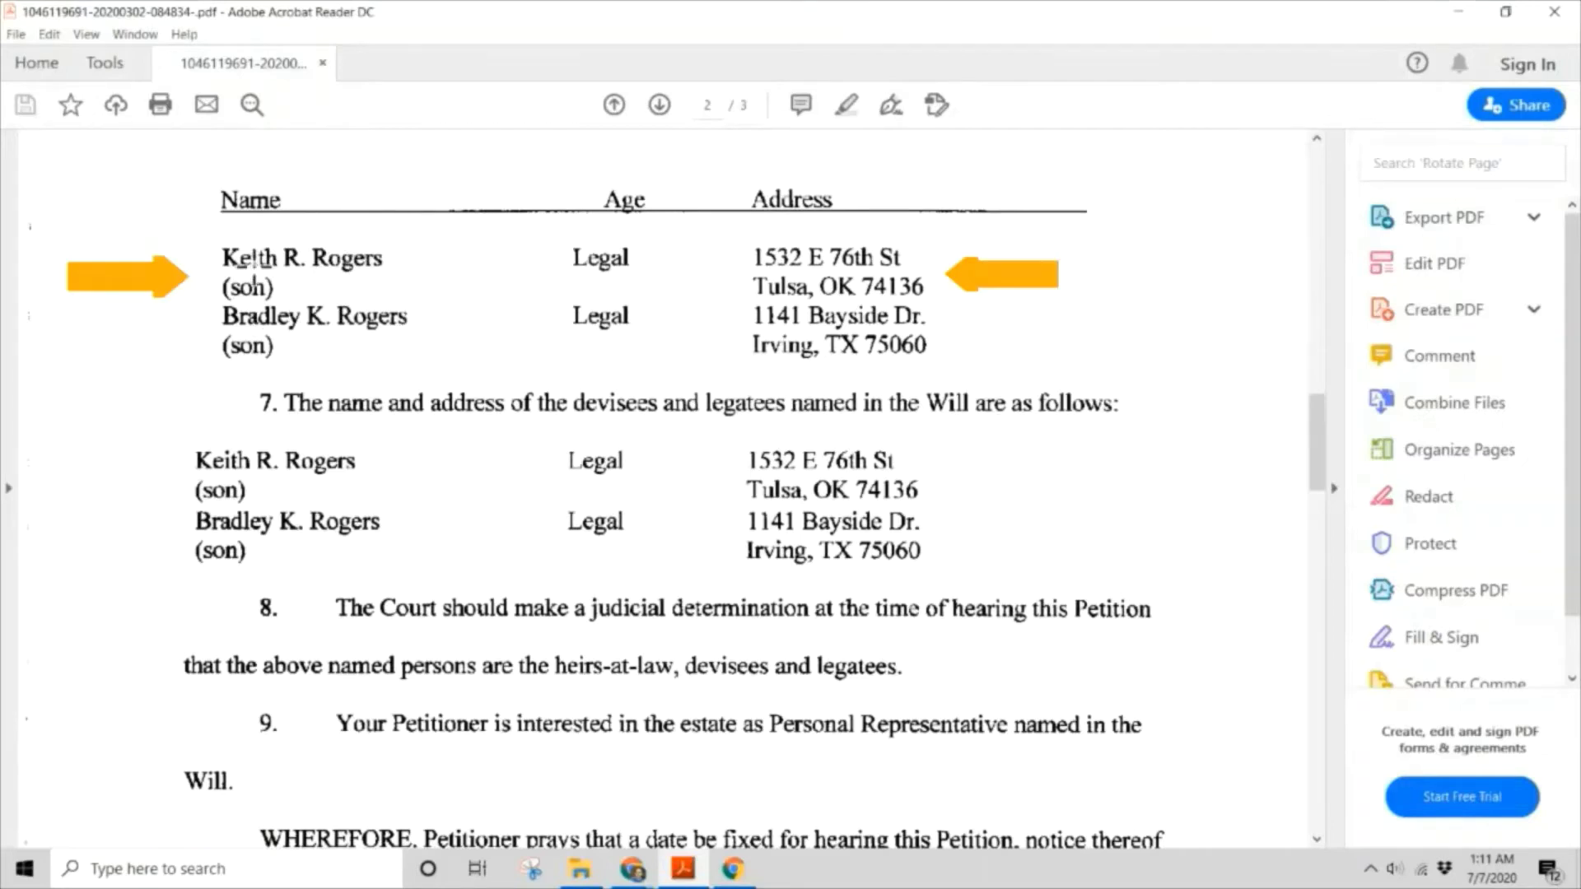
{"action": "left_click", "coordinate": [259, 266]}
{"action": "left_click", "coordinate": [838, 264]}
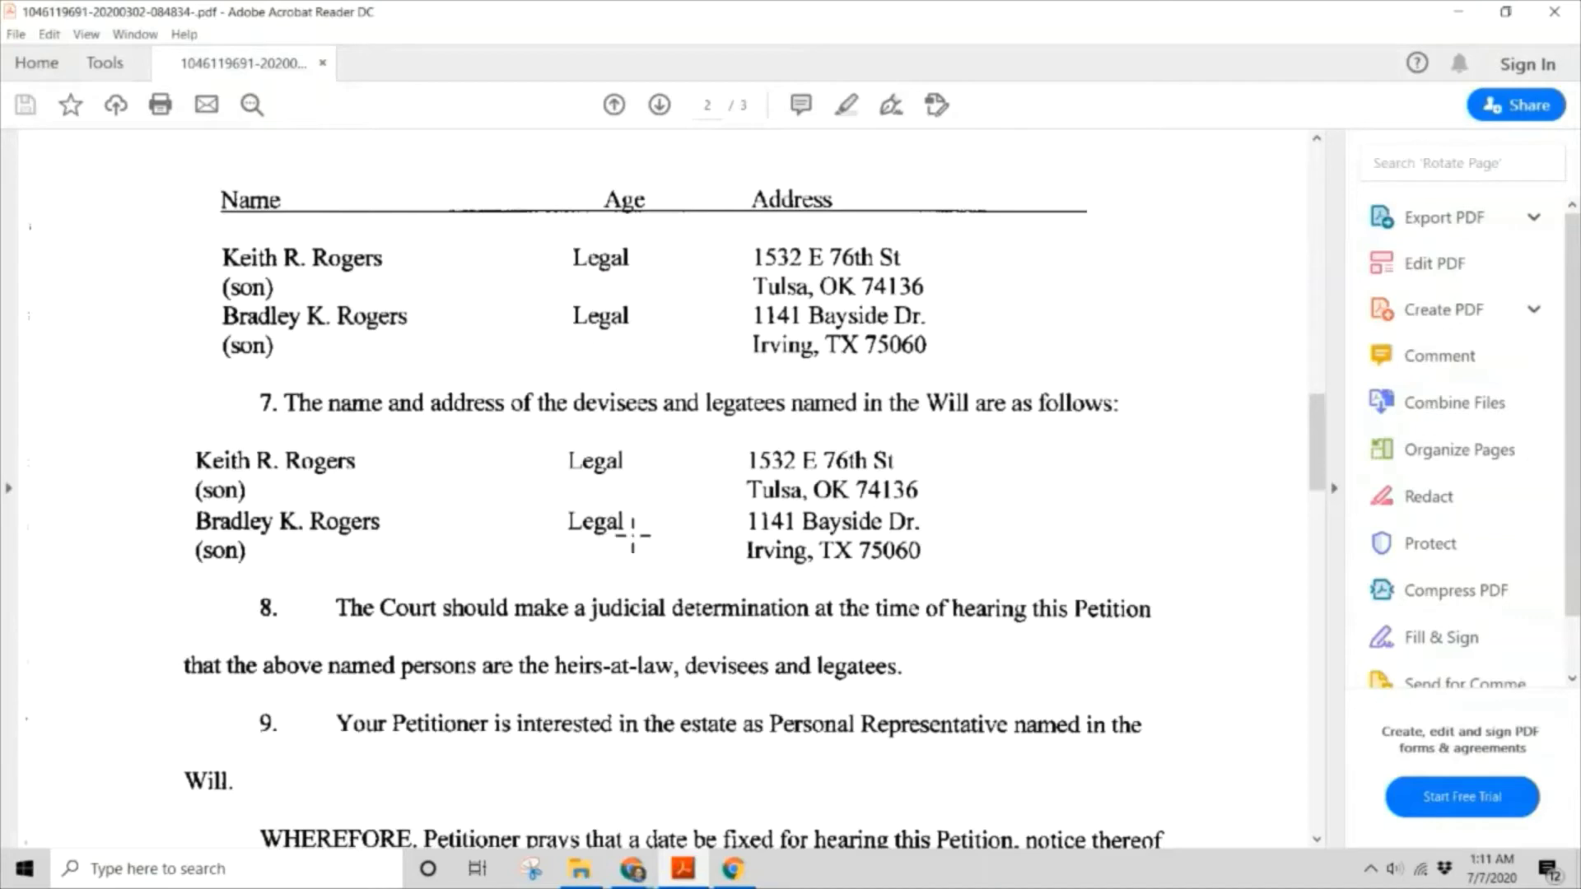
{"action": "key", "text": "alt+Tab"}
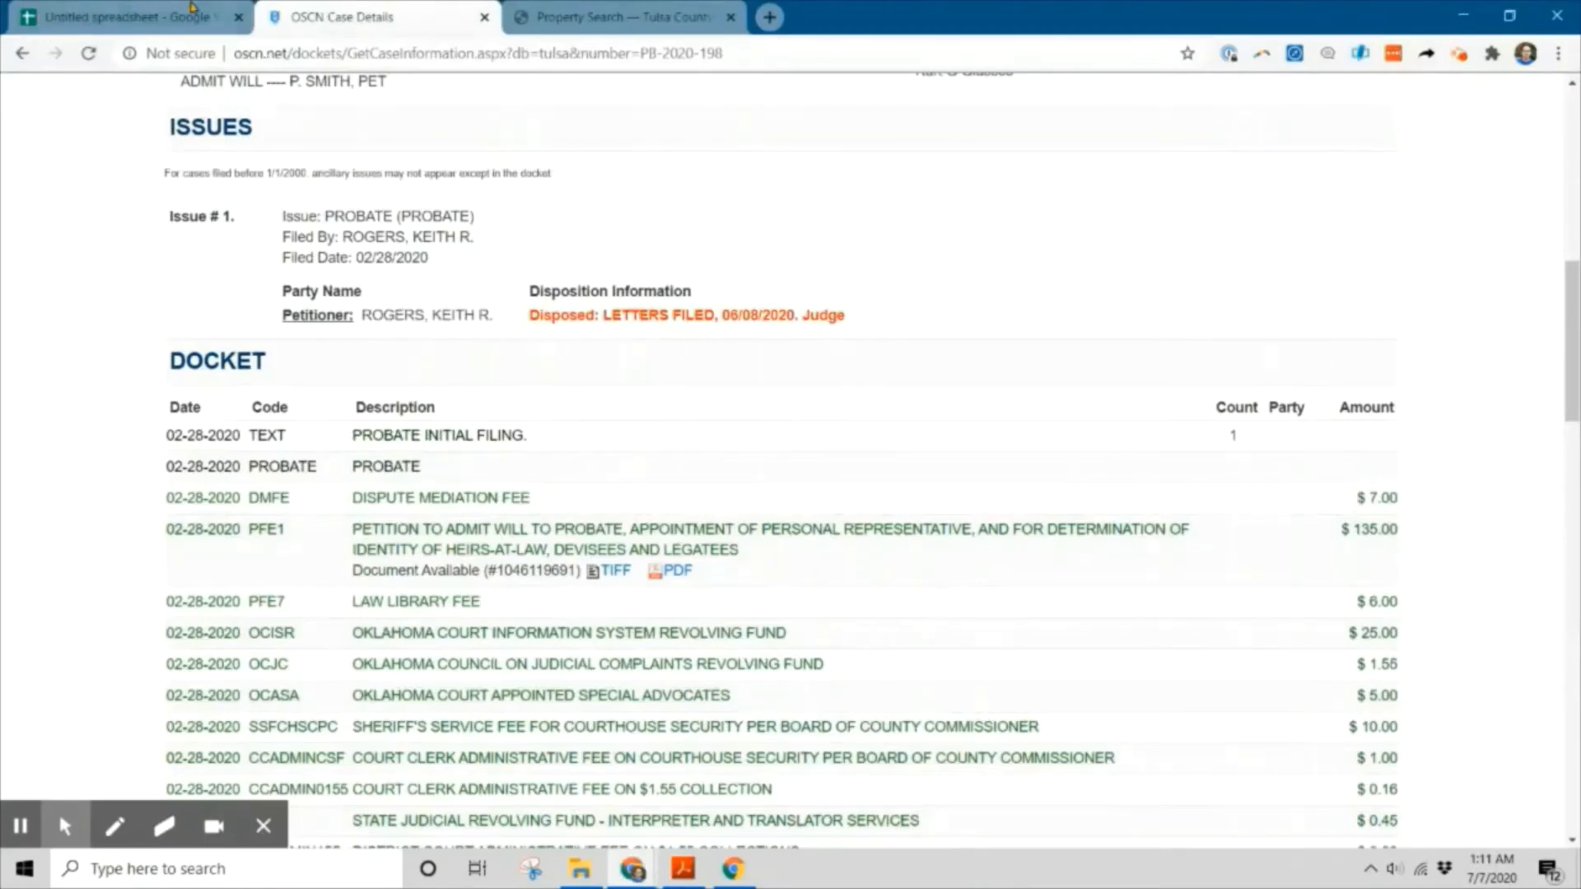
Enter the son's last name, first name, street, city, state and zip in row 2.
{"action": "left_click", "coordinate": [191, 10]}
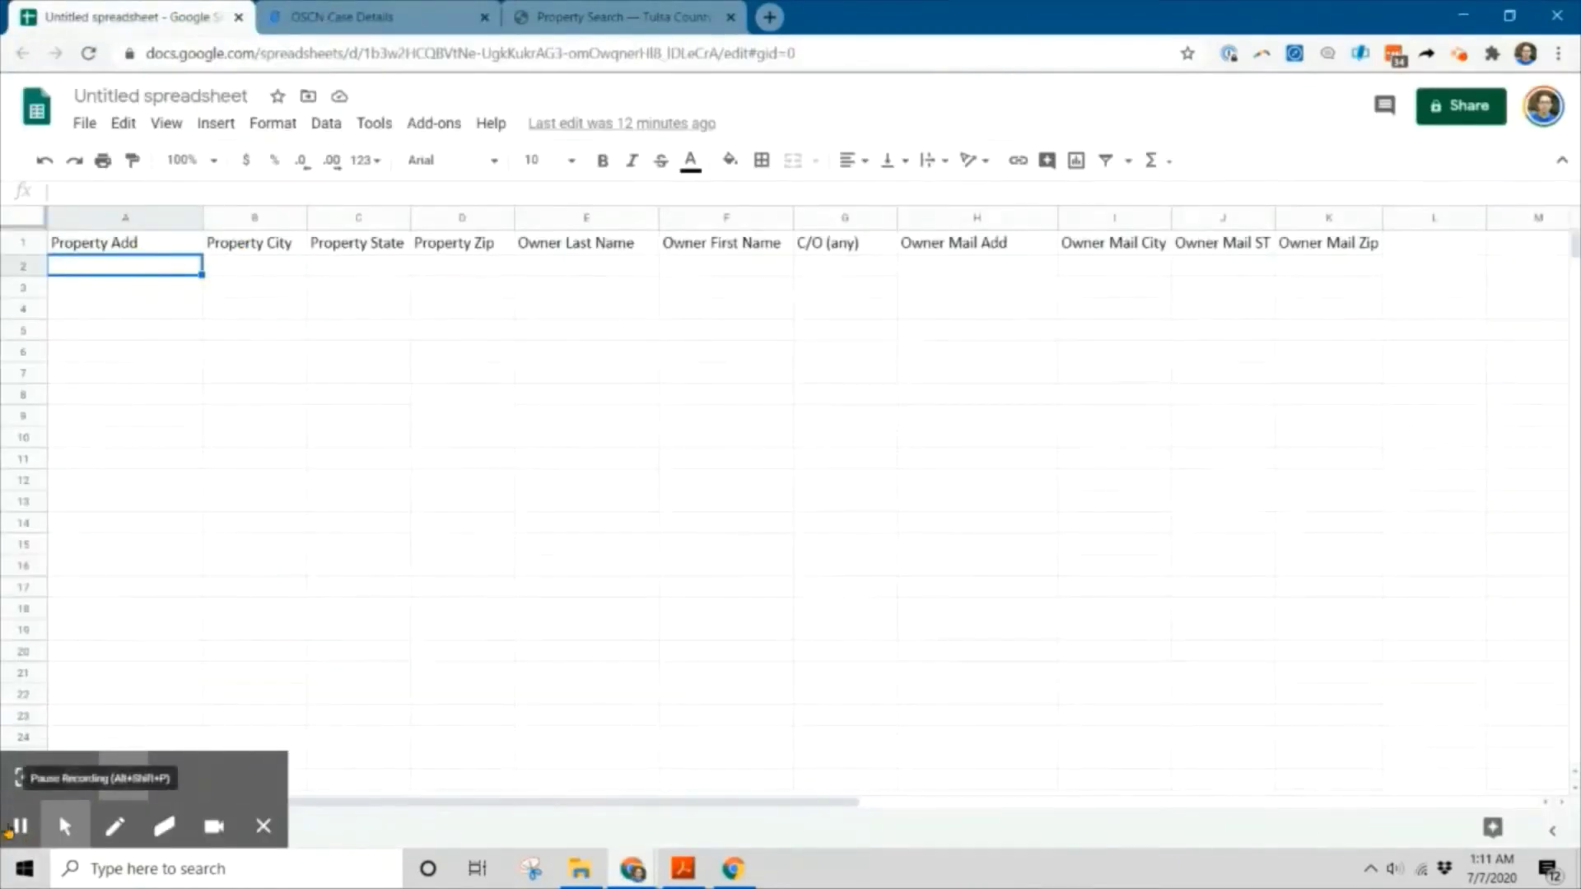
{"action": "left_click", "coordinate": [19, 826]}
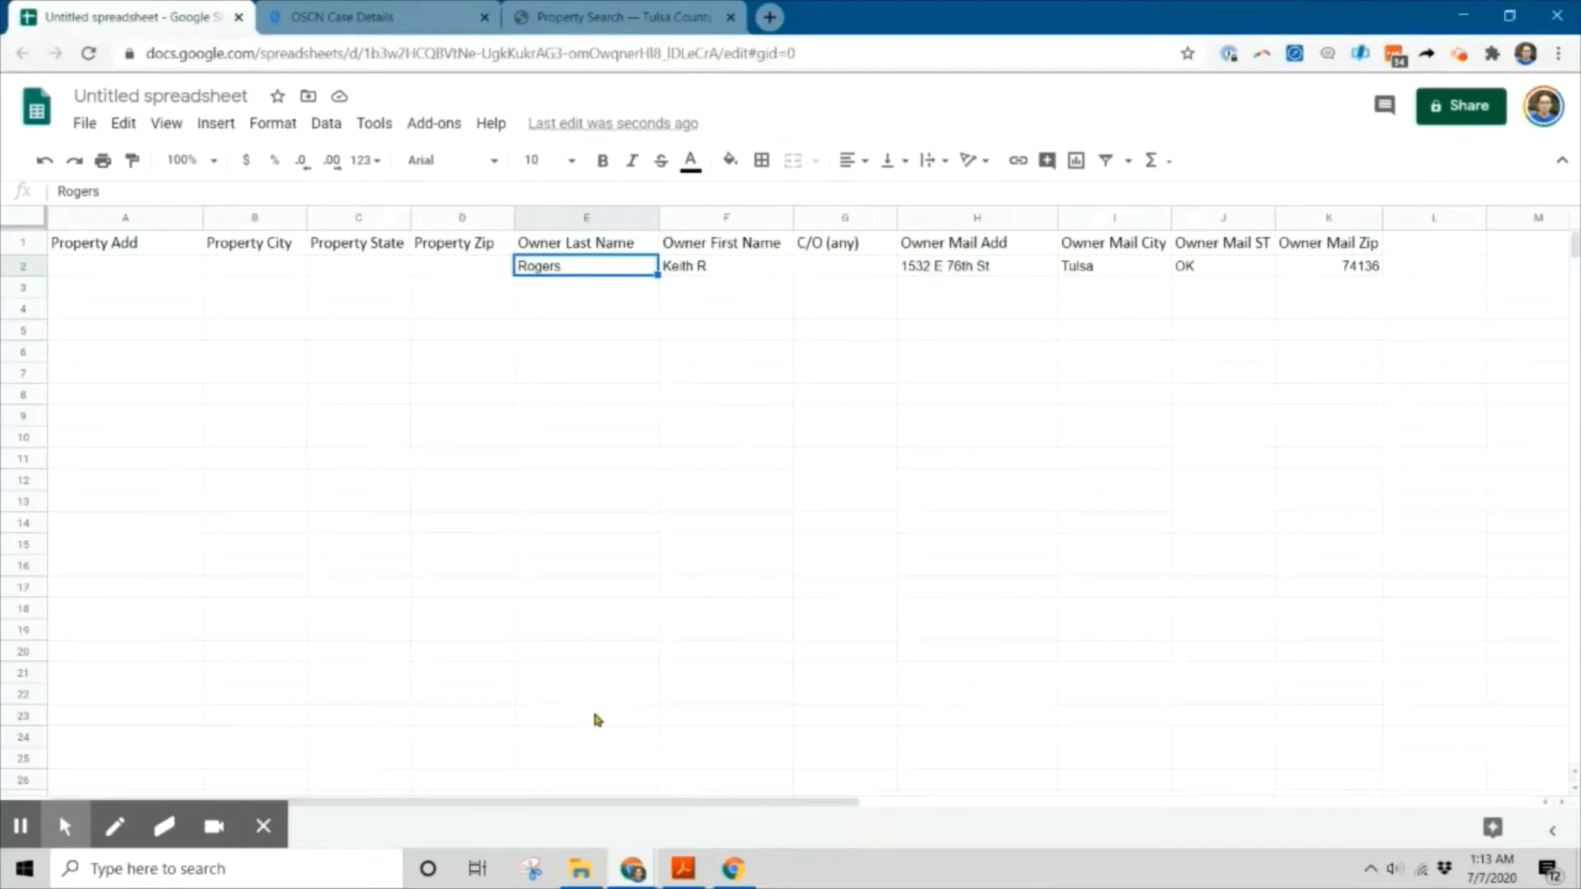
{"action": "key", "text": "alt+Tab"}
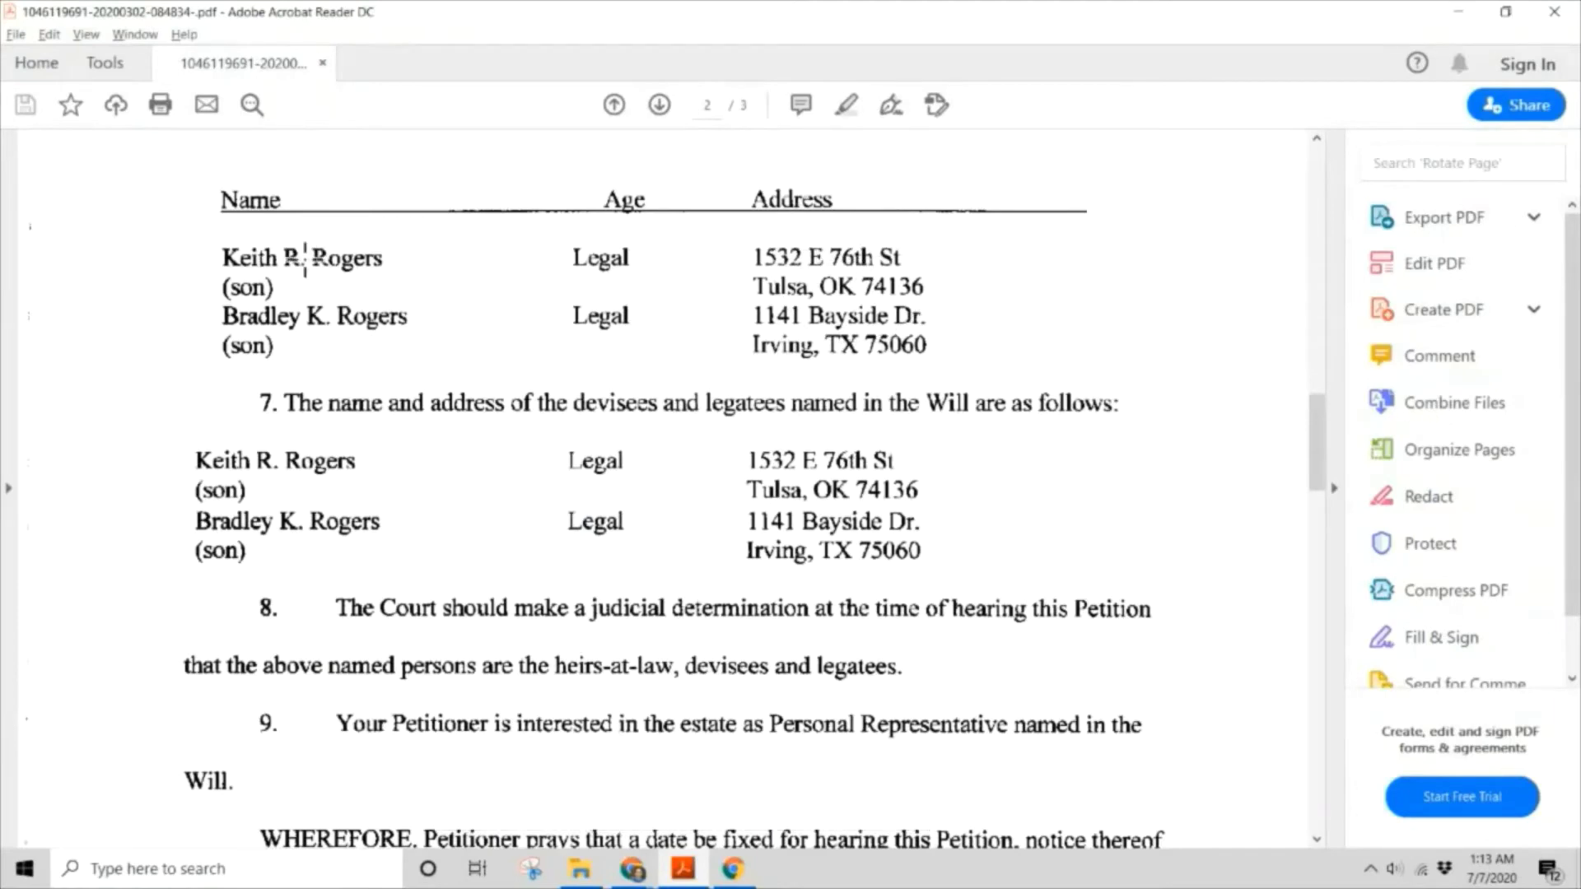
{"action": "left_click", "coordinate": [859, 258]}
{"action": "key", "text": "alt+Tab"}
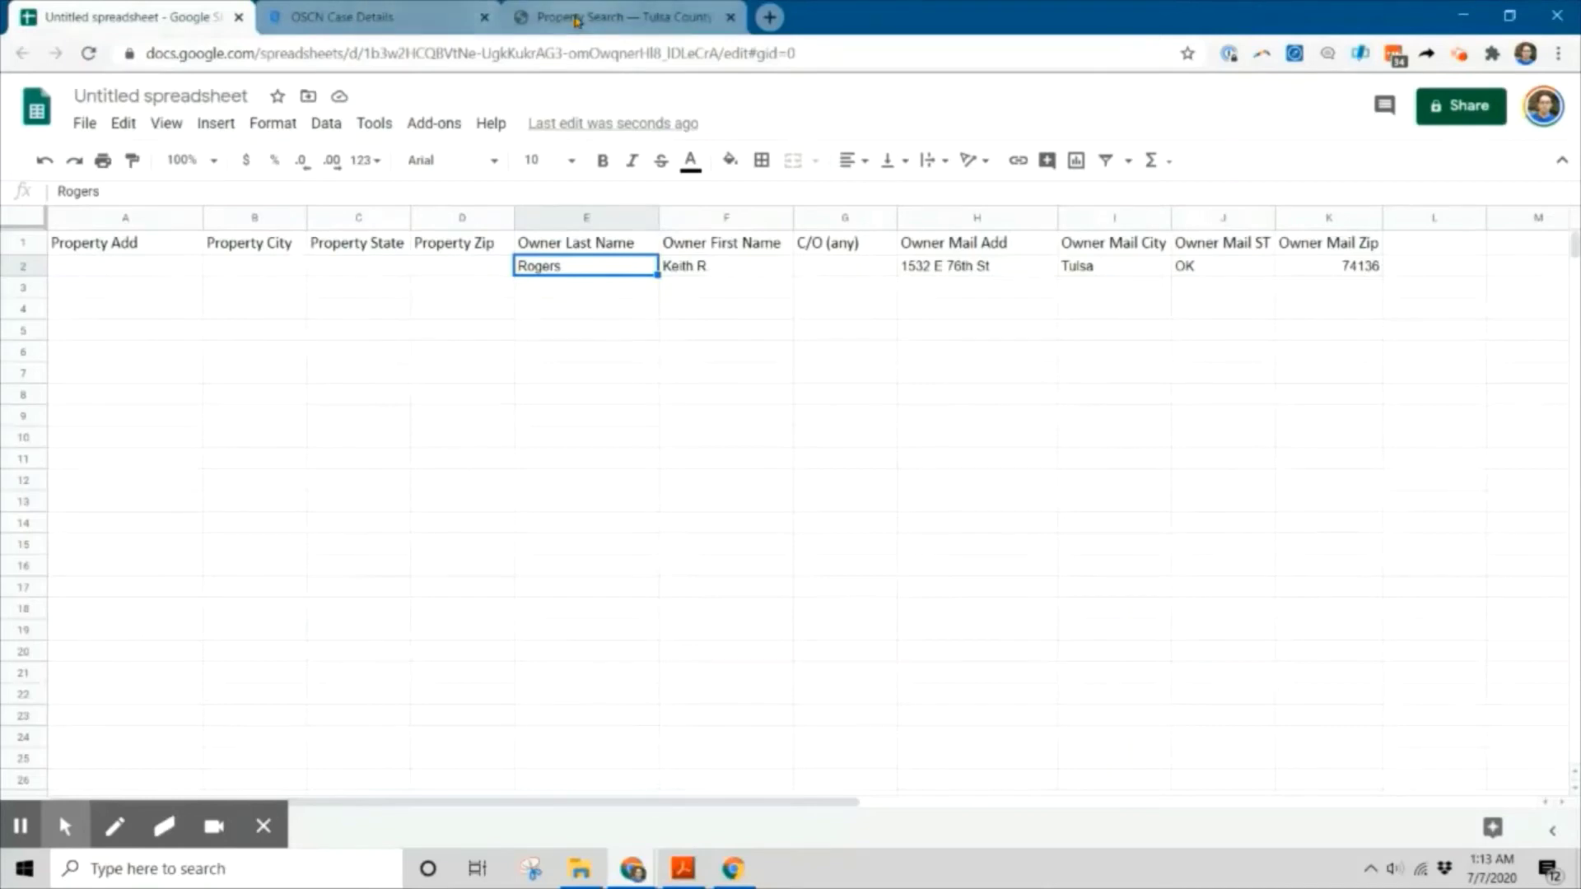
Open the assessor's owner-name property search and enter the decedent's last name.
{"action": "left_click", "coordinate": [439, 23]}
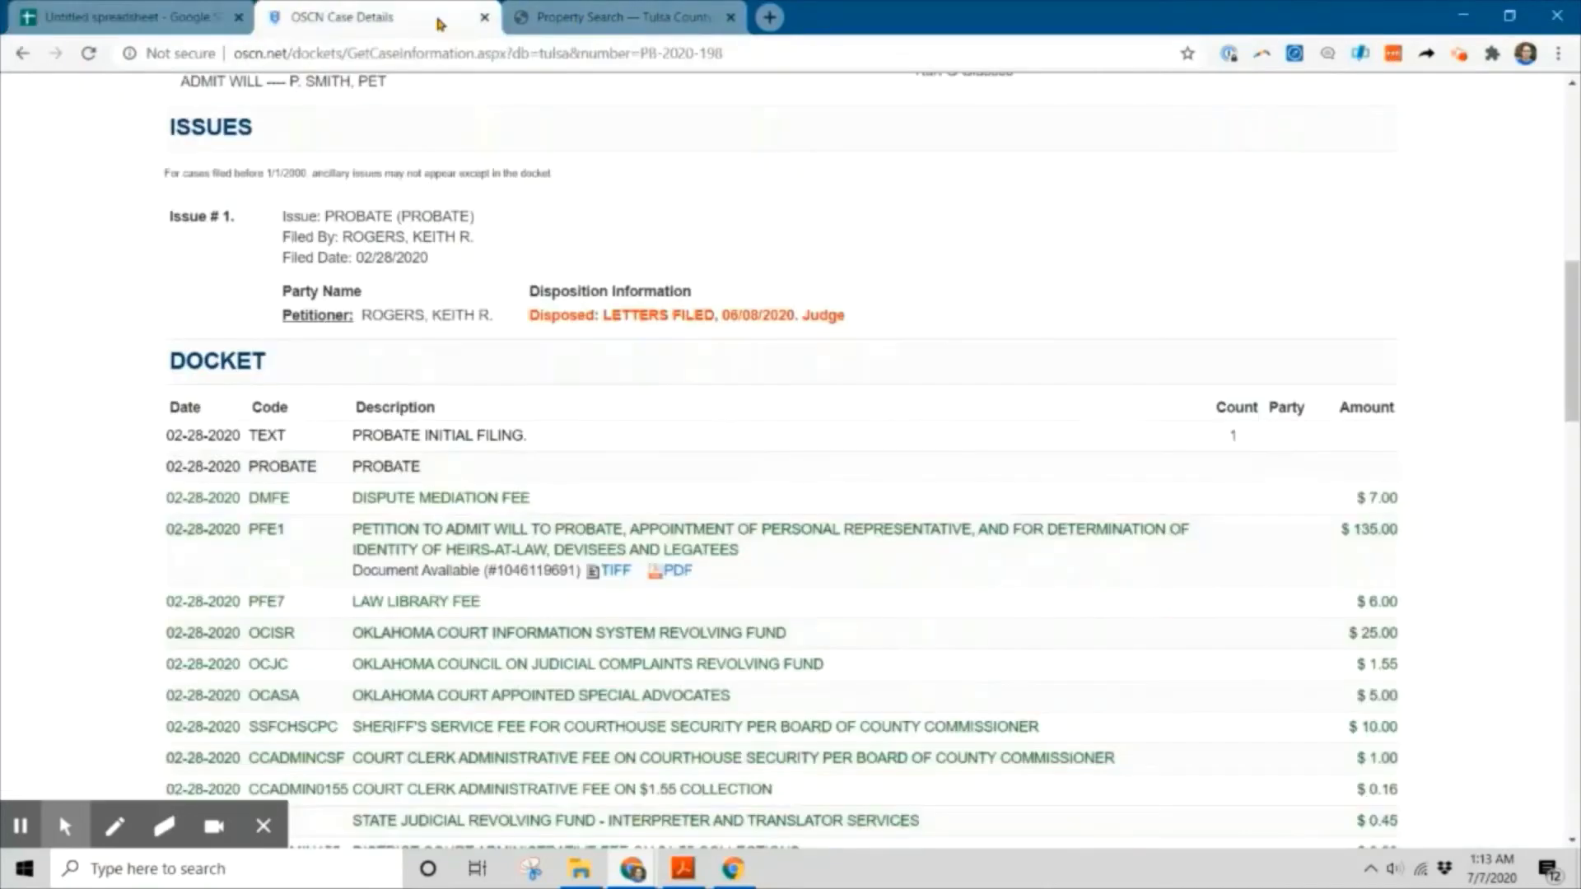
{"action": "scroll", "coordinate": [757, 412], "scroll_direction": "up", "scroll_amount": 10}
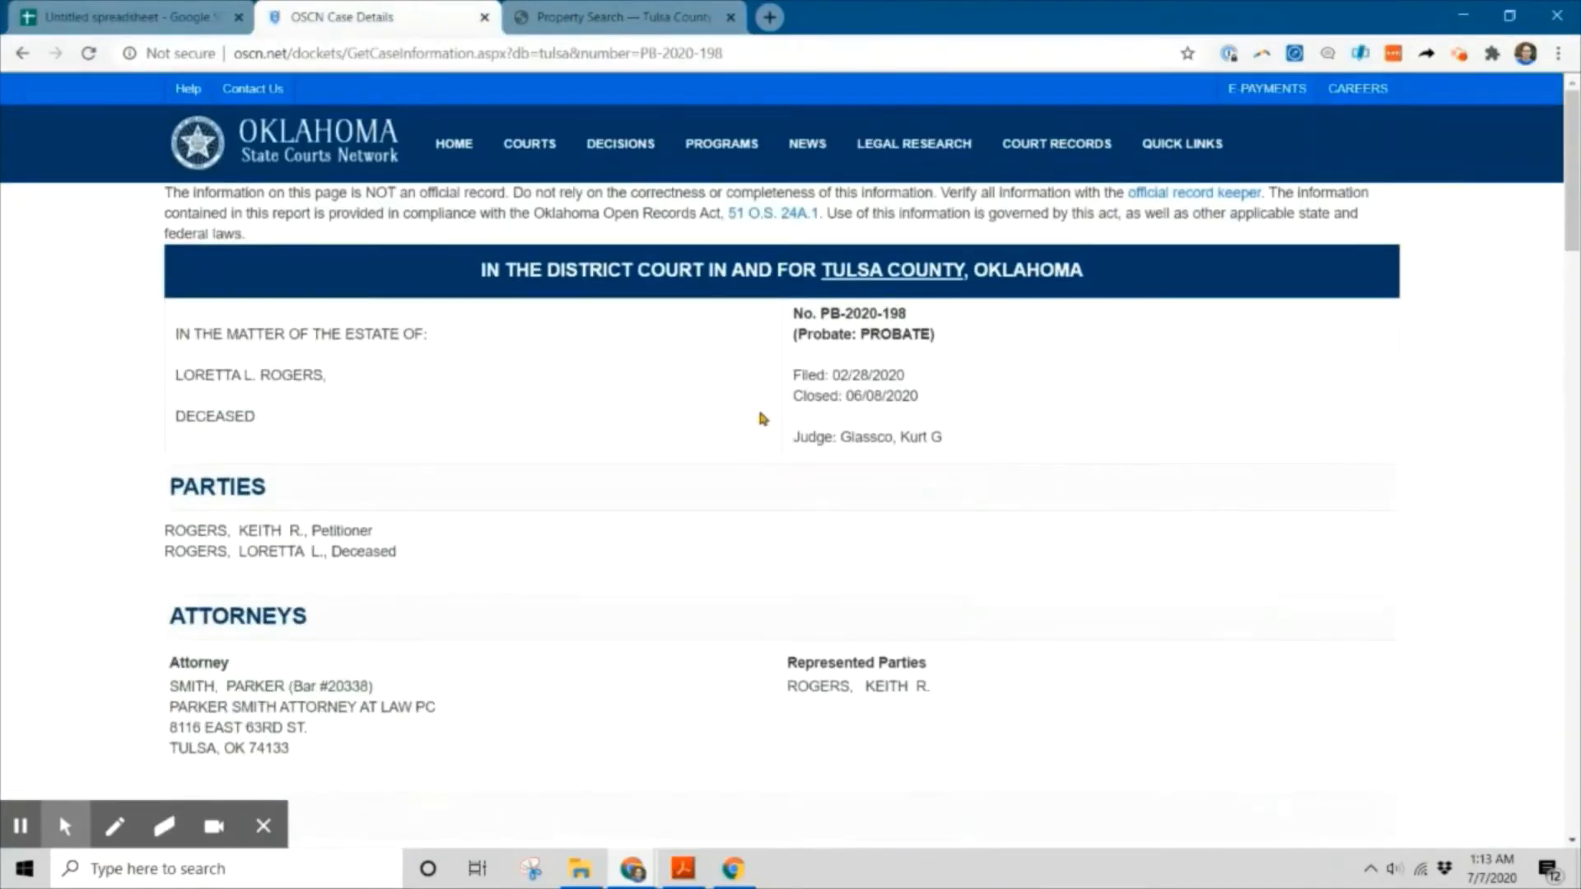
{"action": "scroll", "coordinate": [763, 418], "scroll_direction": "down", "scroll_amount": 3}
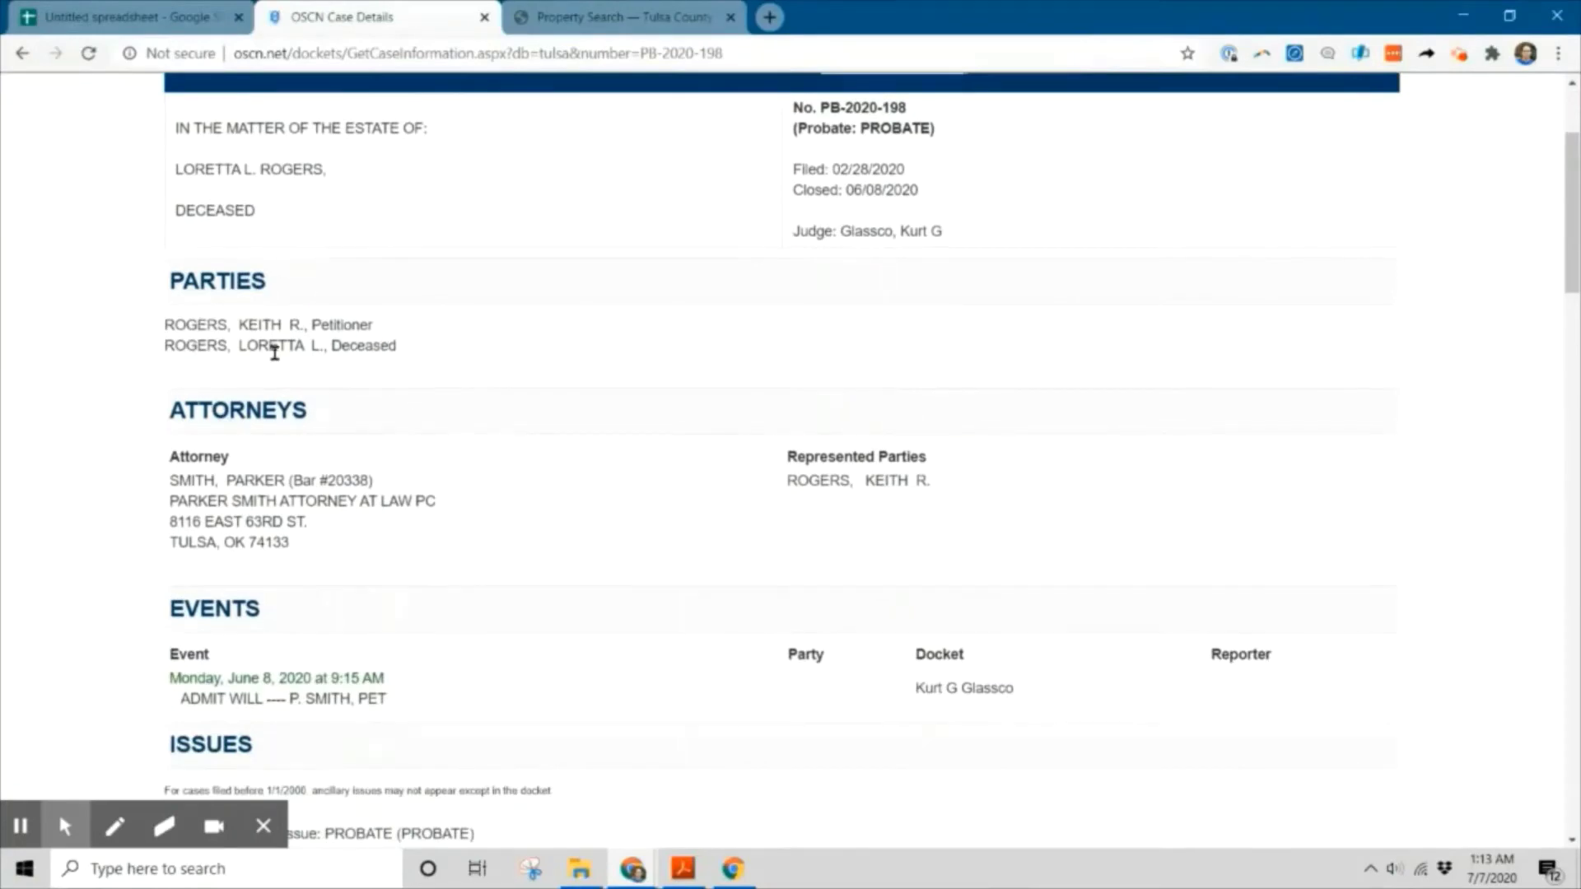
{"action": "left_click", "coordinate": [569, 8]}
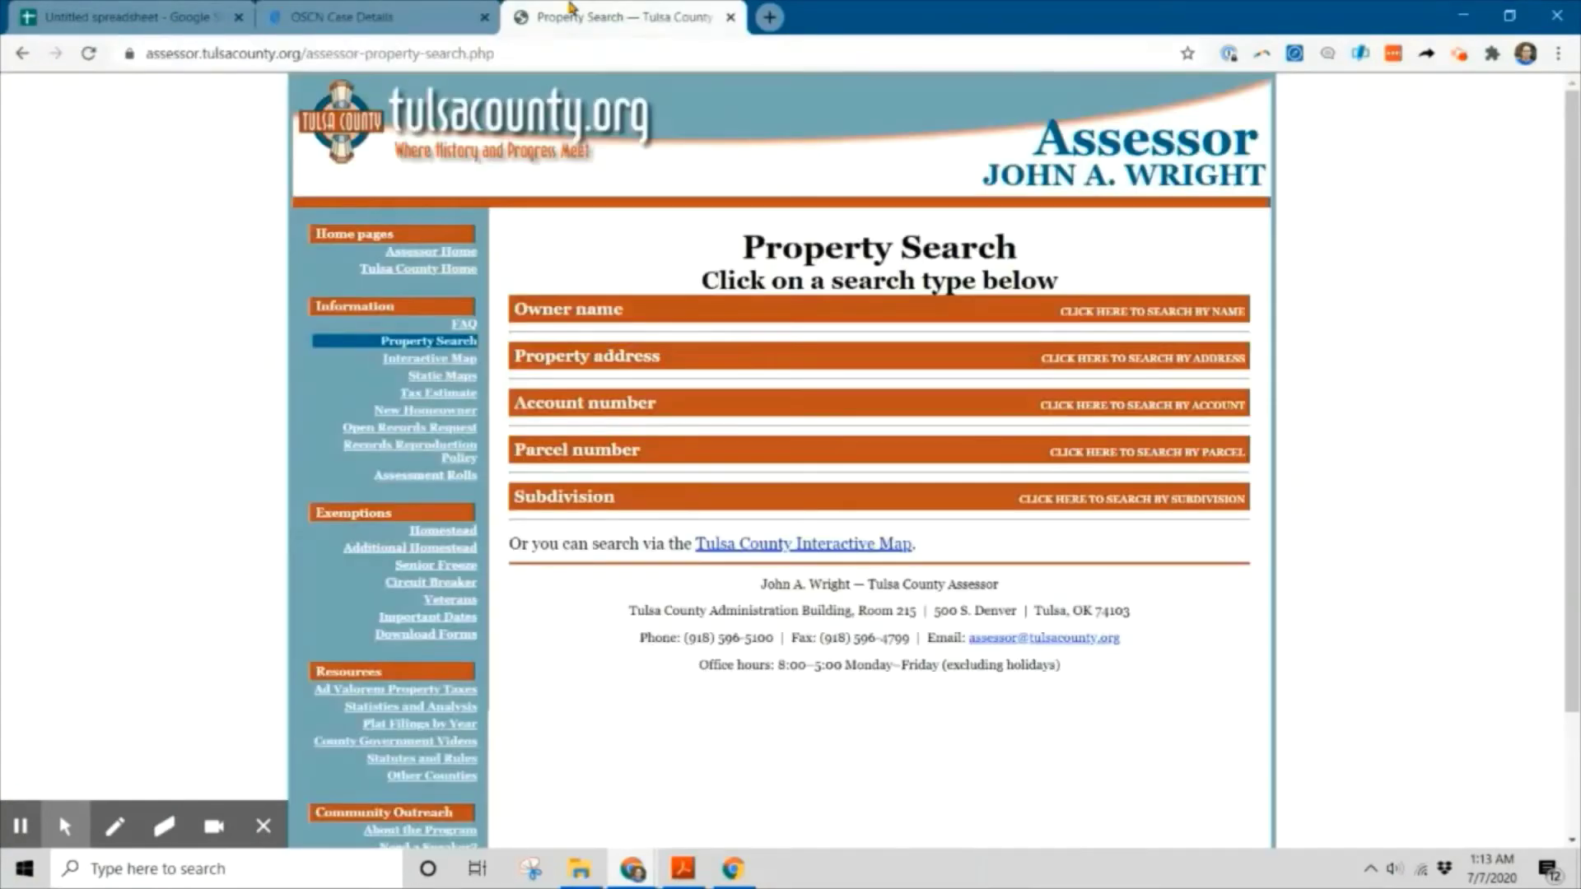
{"action": "left_click", "coordinate": [617, 310]}
{"action": "left_click", "coordinate": [618, 310]}
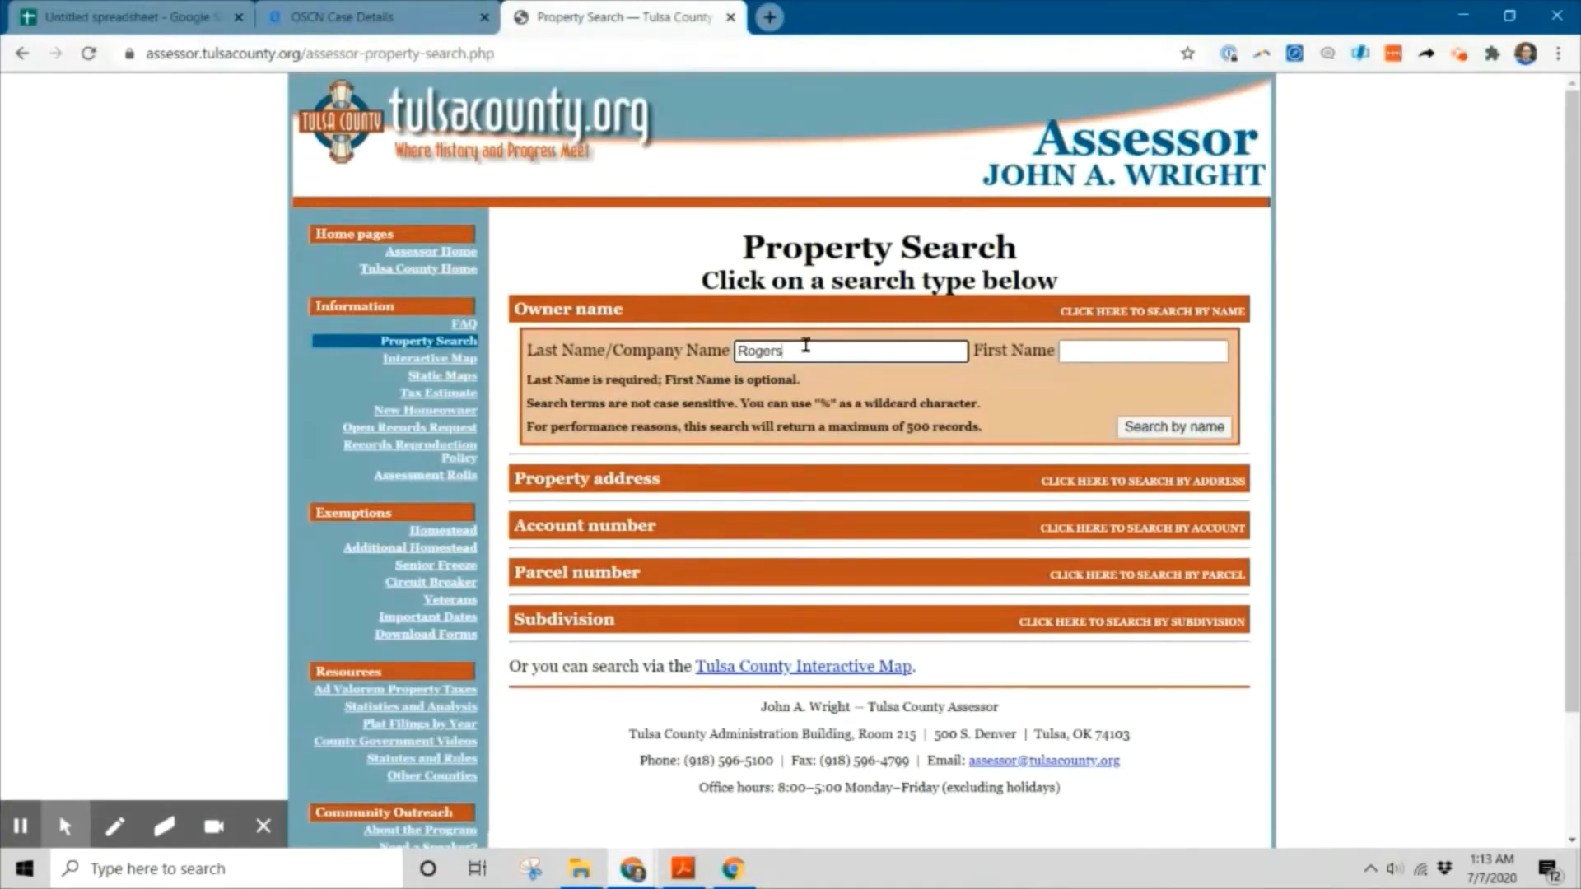
{"action": "left_click", "coordinate": [1170, 349]}
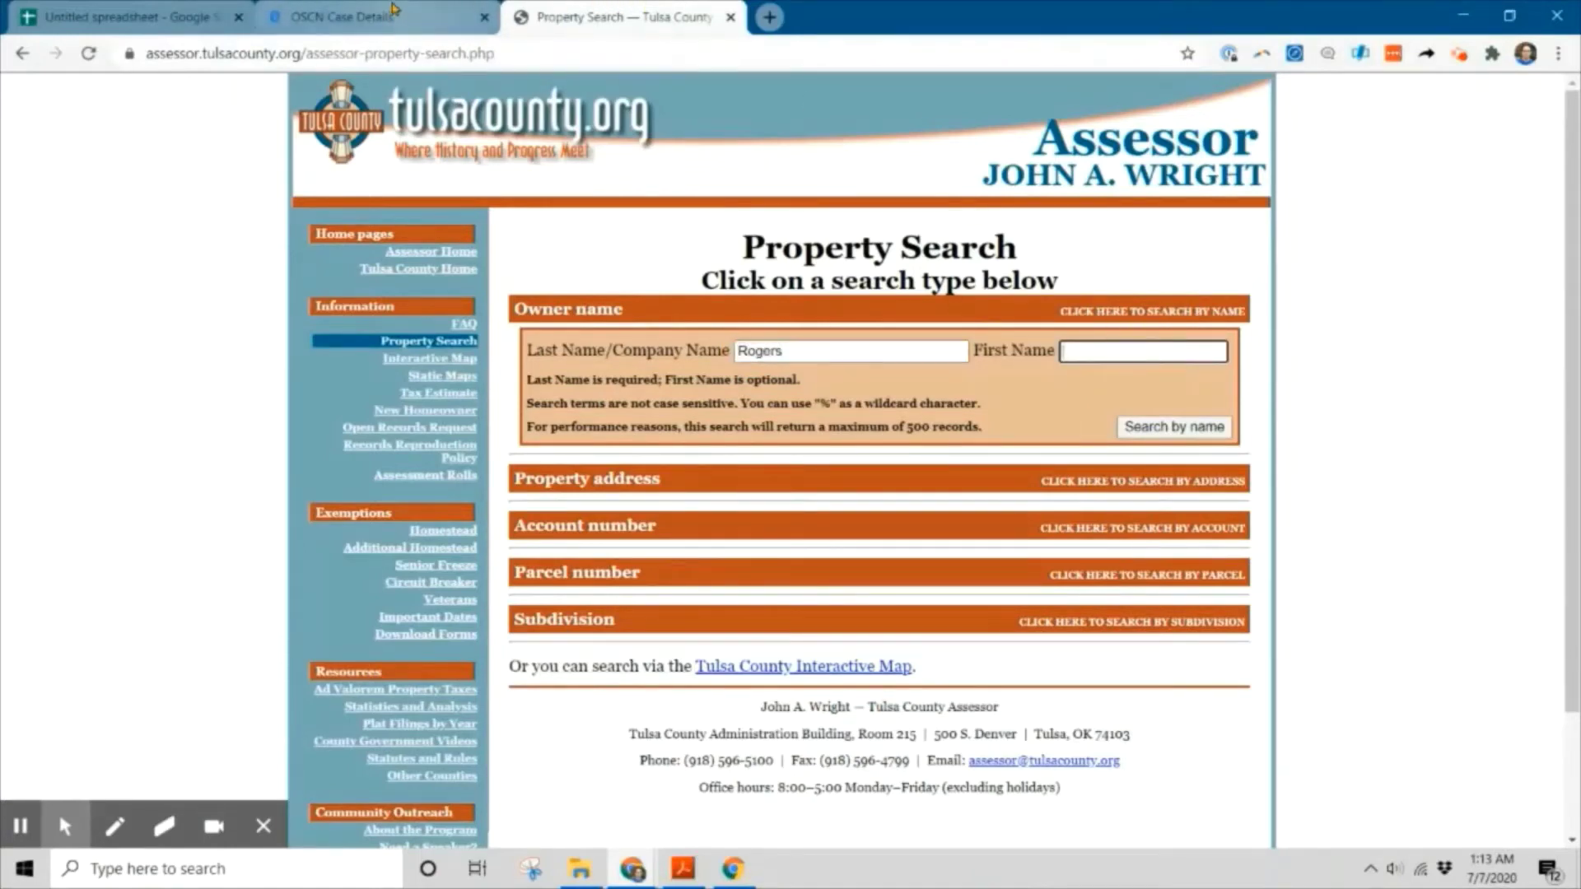
Copy the decedent's first name from the OSCN parties list into the owner search.
{"action": "left_click", "coordinate": [394, 10]}
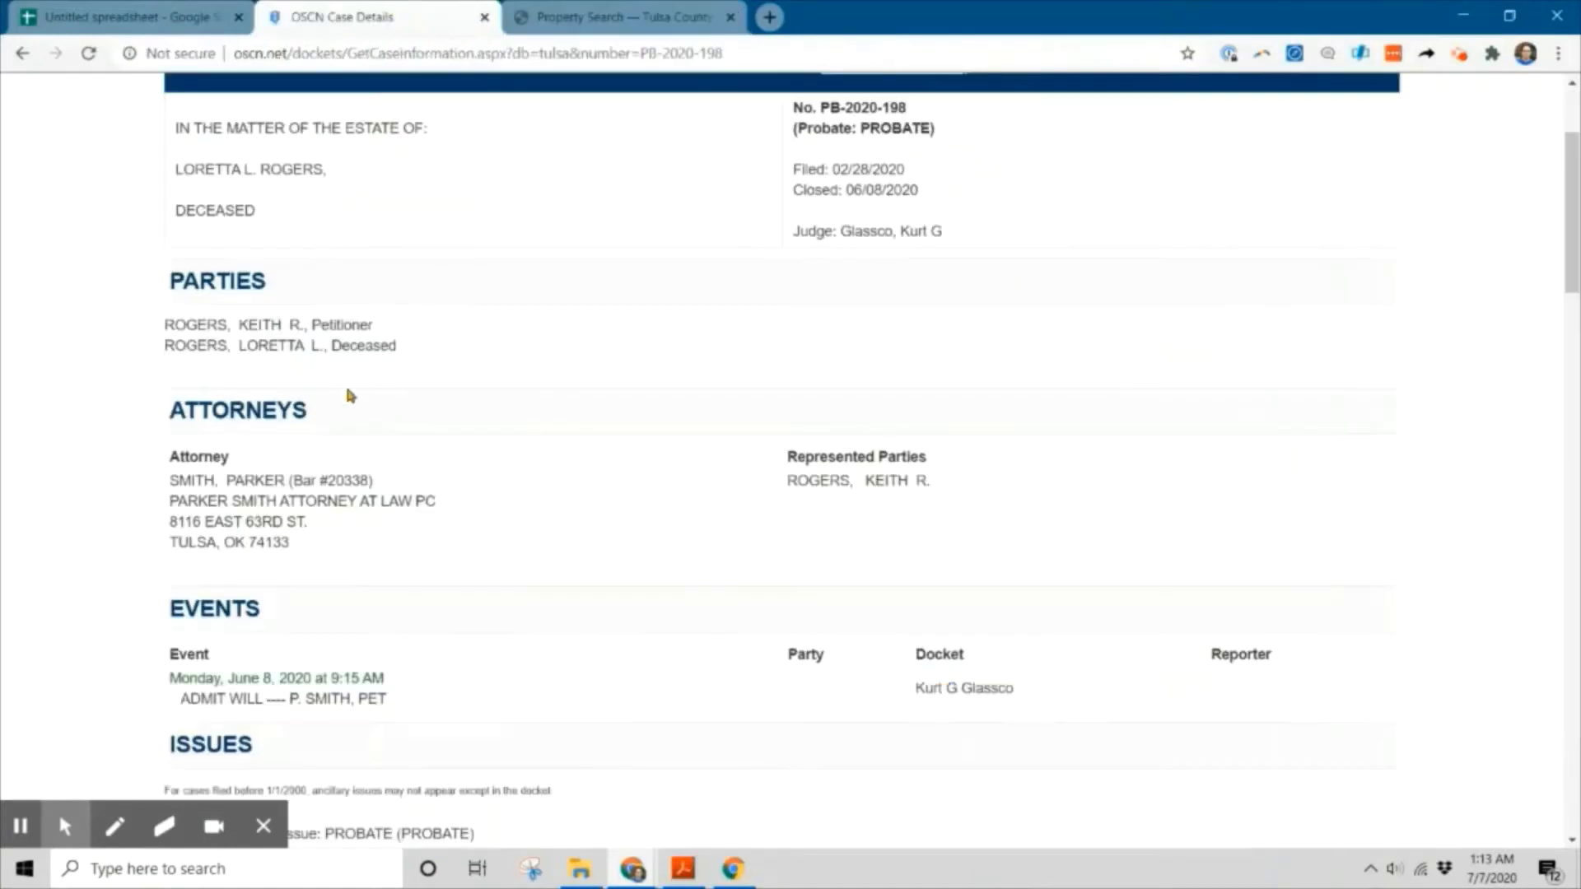
{"action": "double_click", "coordinate": [269, 342]}
{"action": "key", "text": "ctrl+c"}
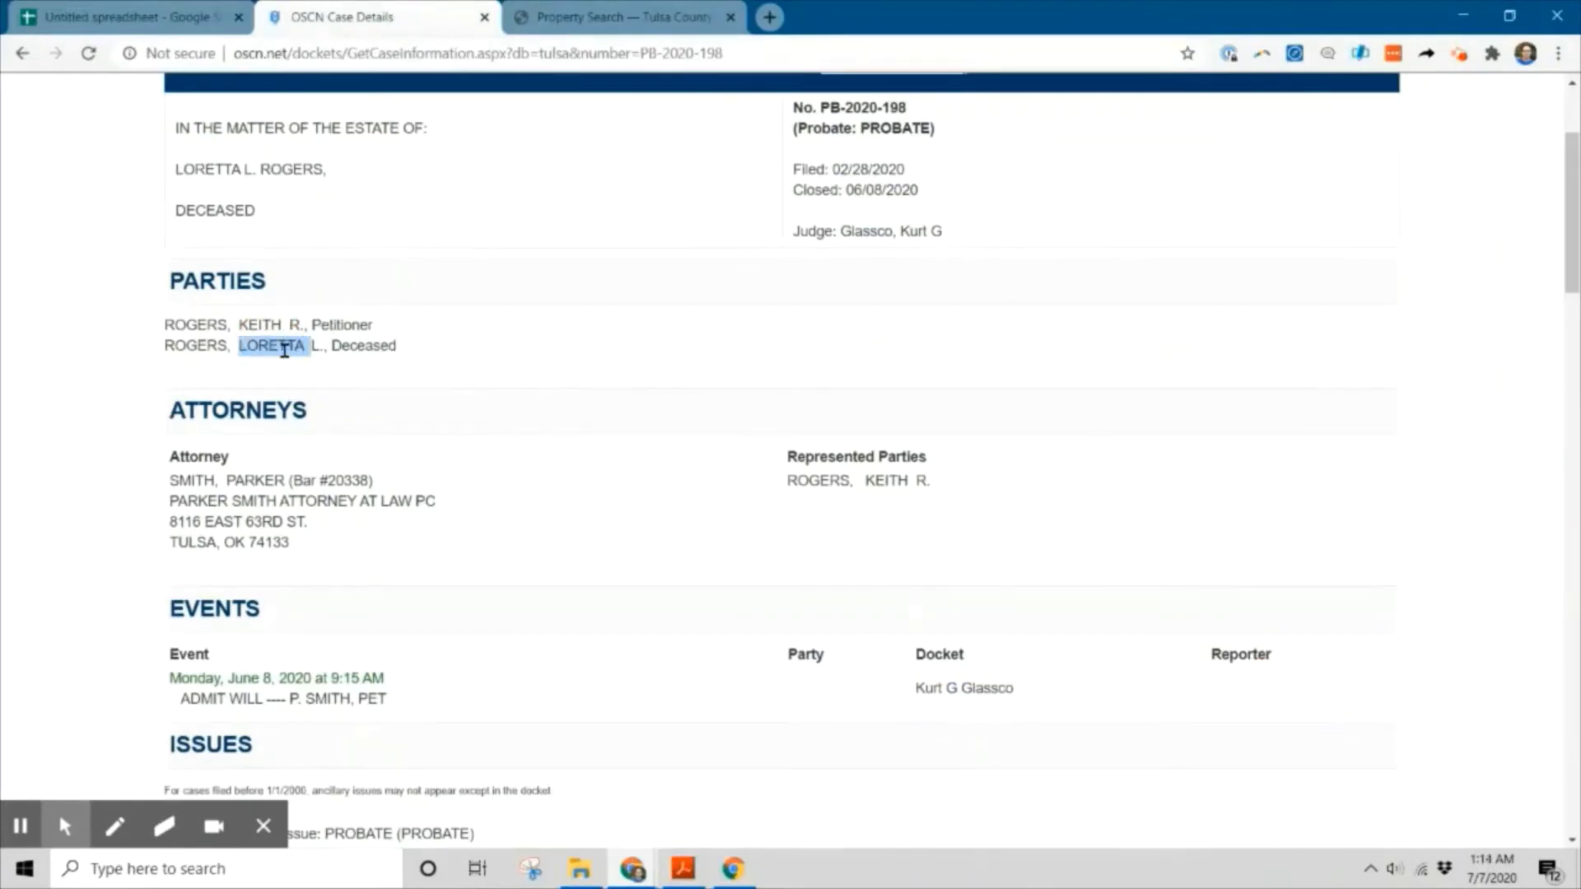
{"action": "left_click", "coordinate": [650, 16]}
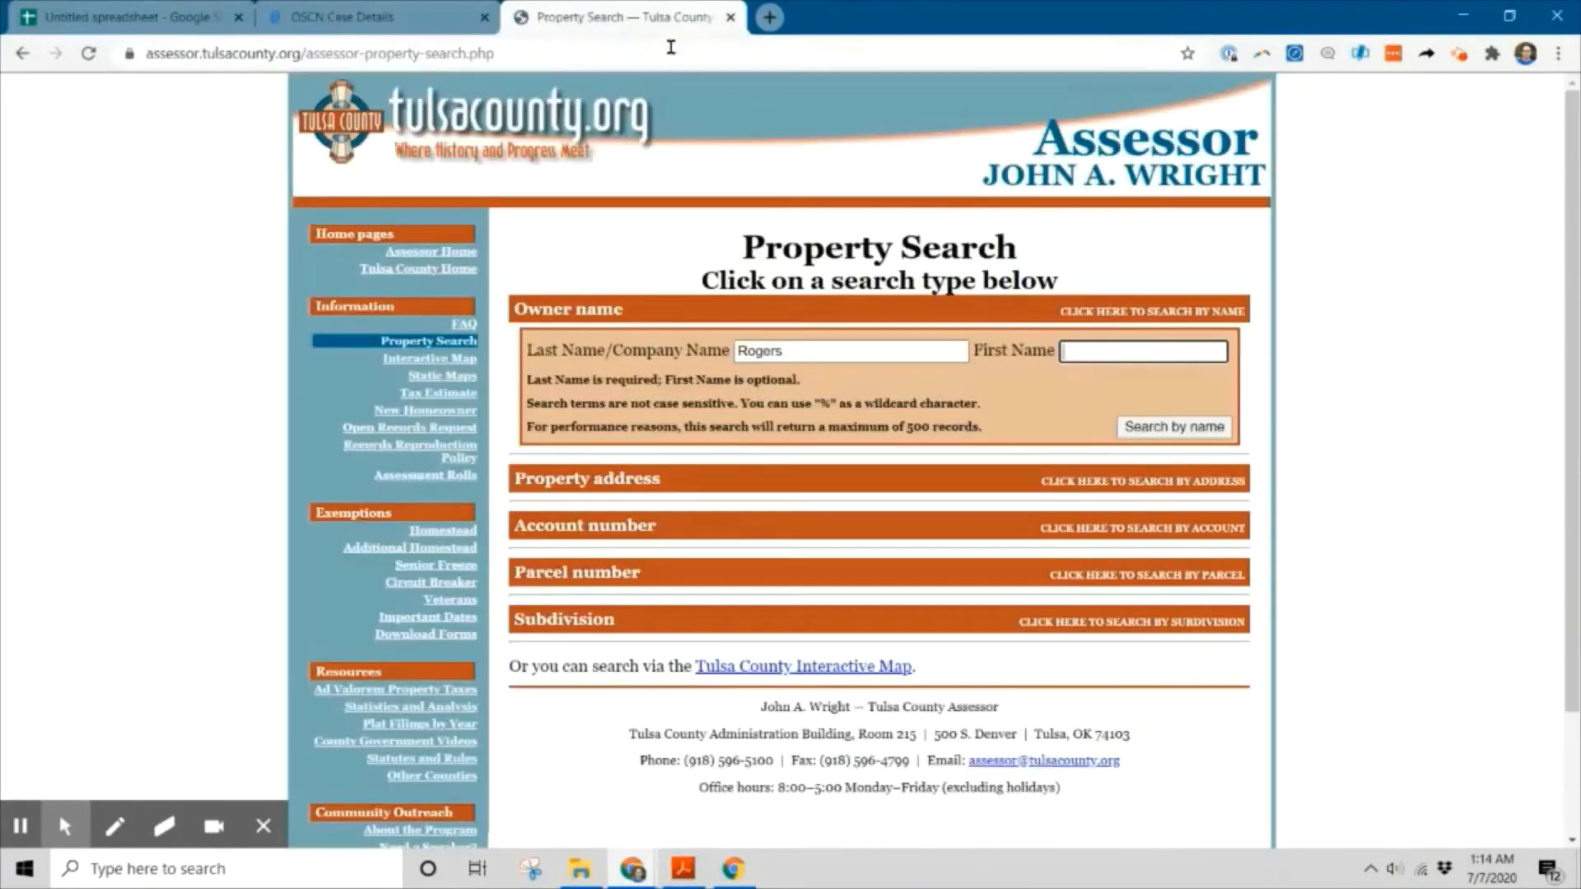
{"action": "left_click", "coordinate": [1106, 345]}
{"action": "key", "text": "ctrl+v"}
Run the owner-name property search and scroll down the assessor property record.
{"action": "left_click", "coordinate": [1192, 430]}
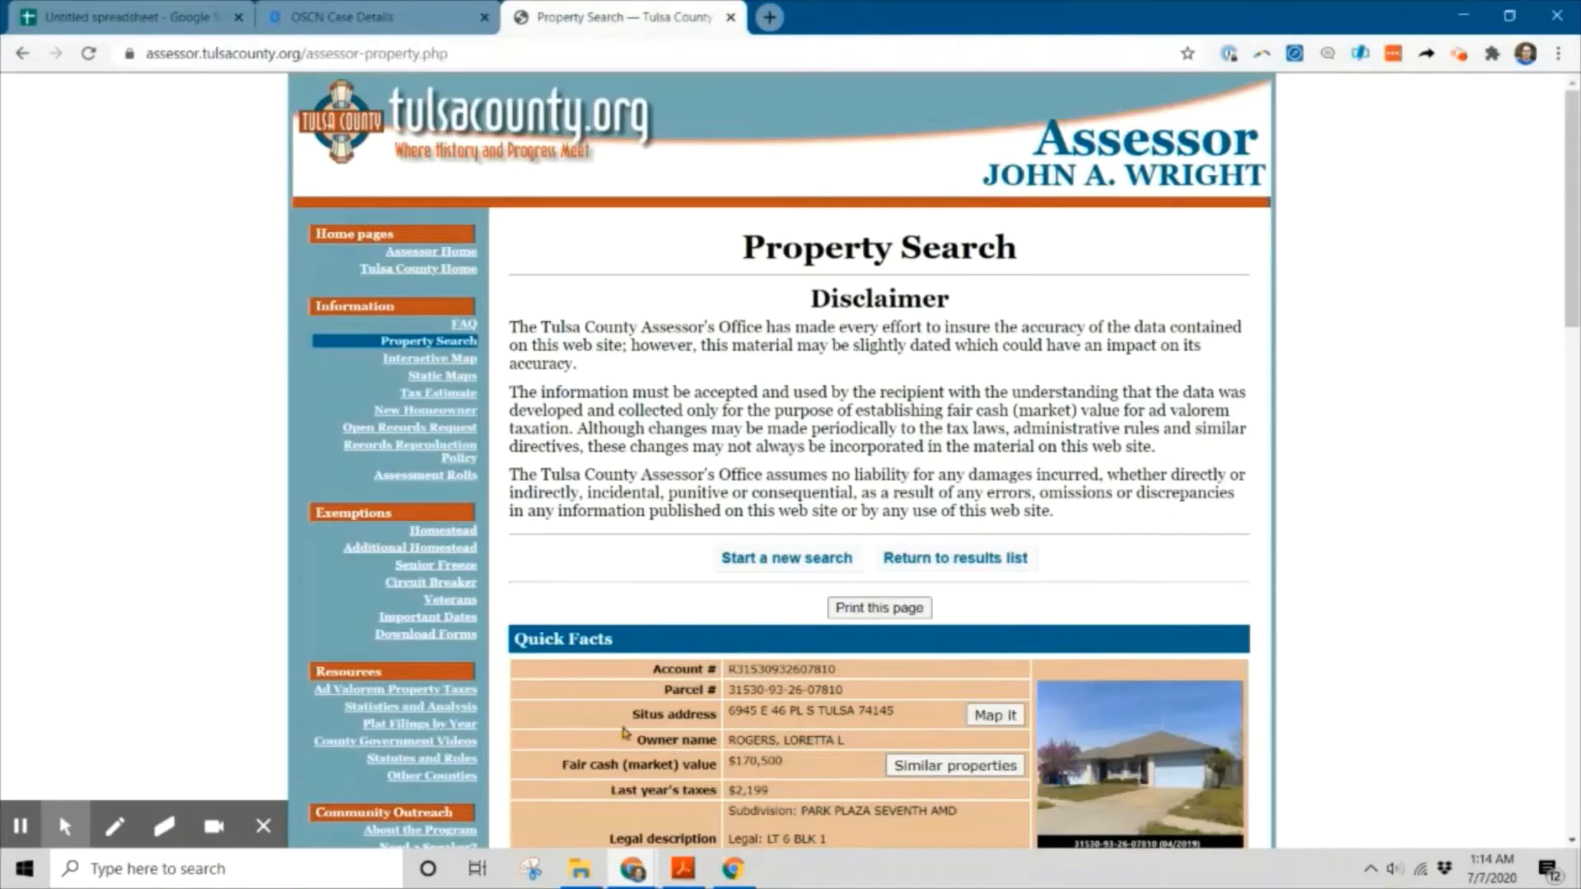
{"action": "scroll", "coordinate": [683, 743], "scroll_direction": "down", "scroll_amount": 2}
{"action": "scroll", "coordinate": [683, 744], "scroll_direction": "down", "scroll_amount": 3}
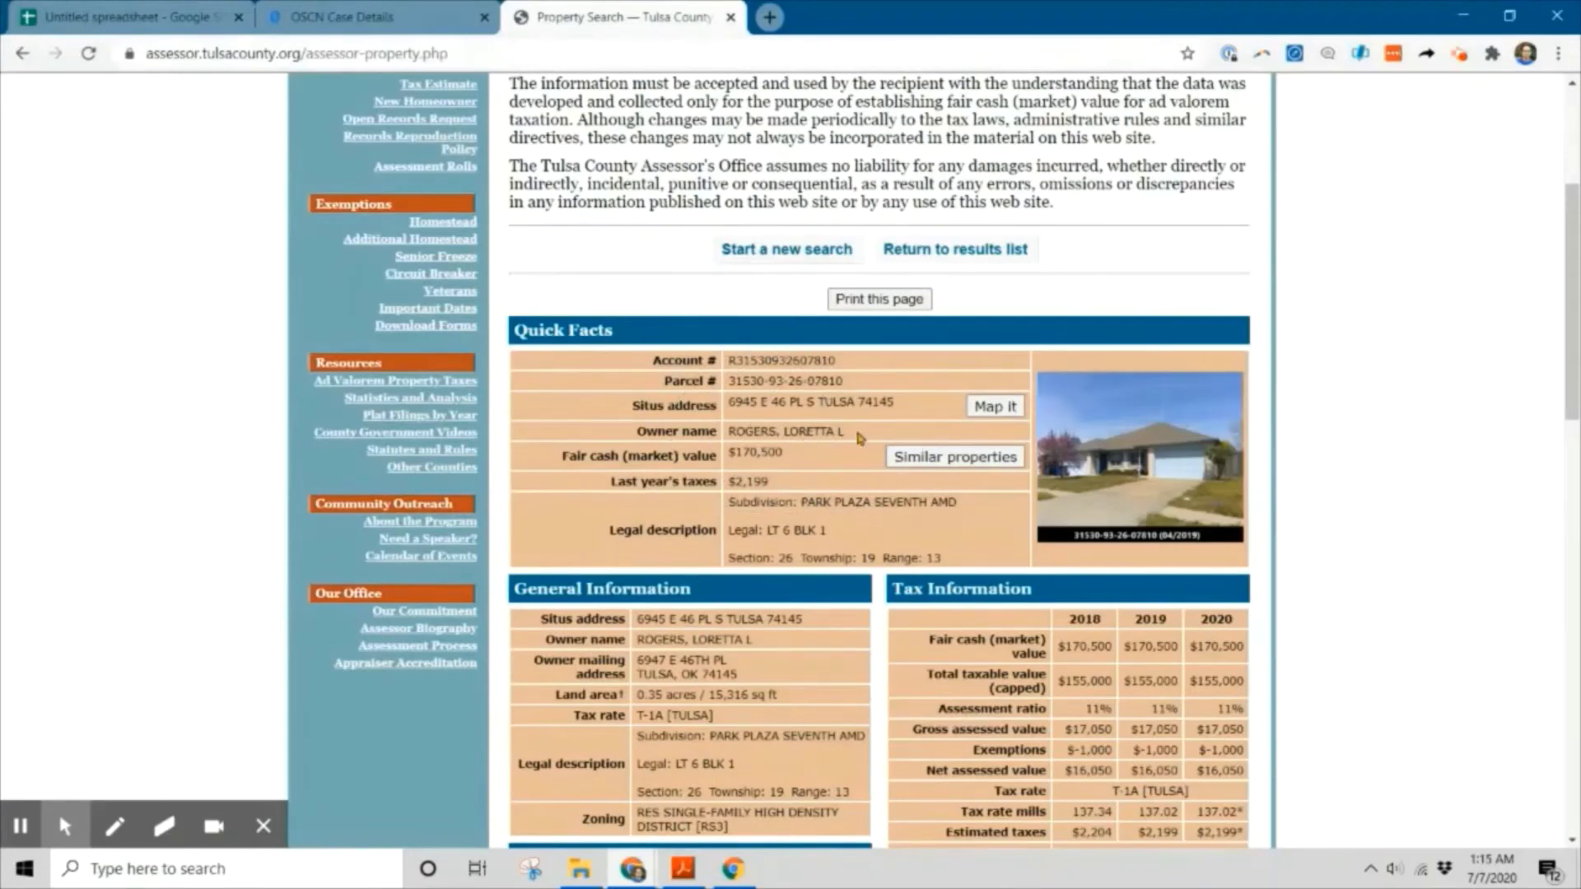
Select the full situs address value in the Quick Facts section for copying.
{"action": "left_click_drag", "start_coordinate": [859, 434], "coordinate": [733, 436]}
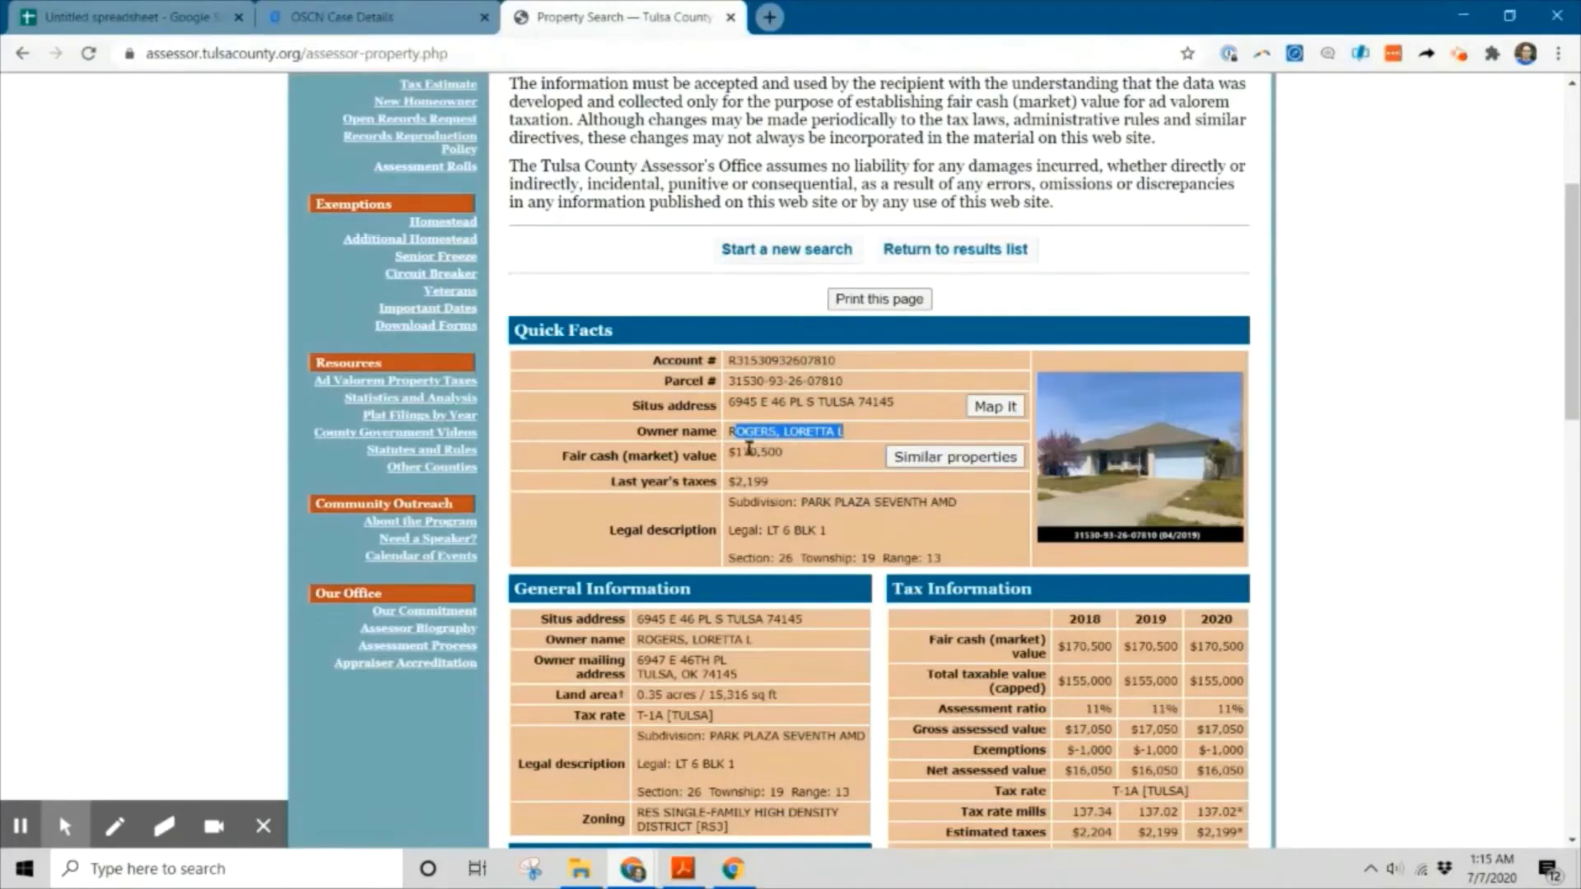
{"action": "left_click", "coordinate": [833, 434]}
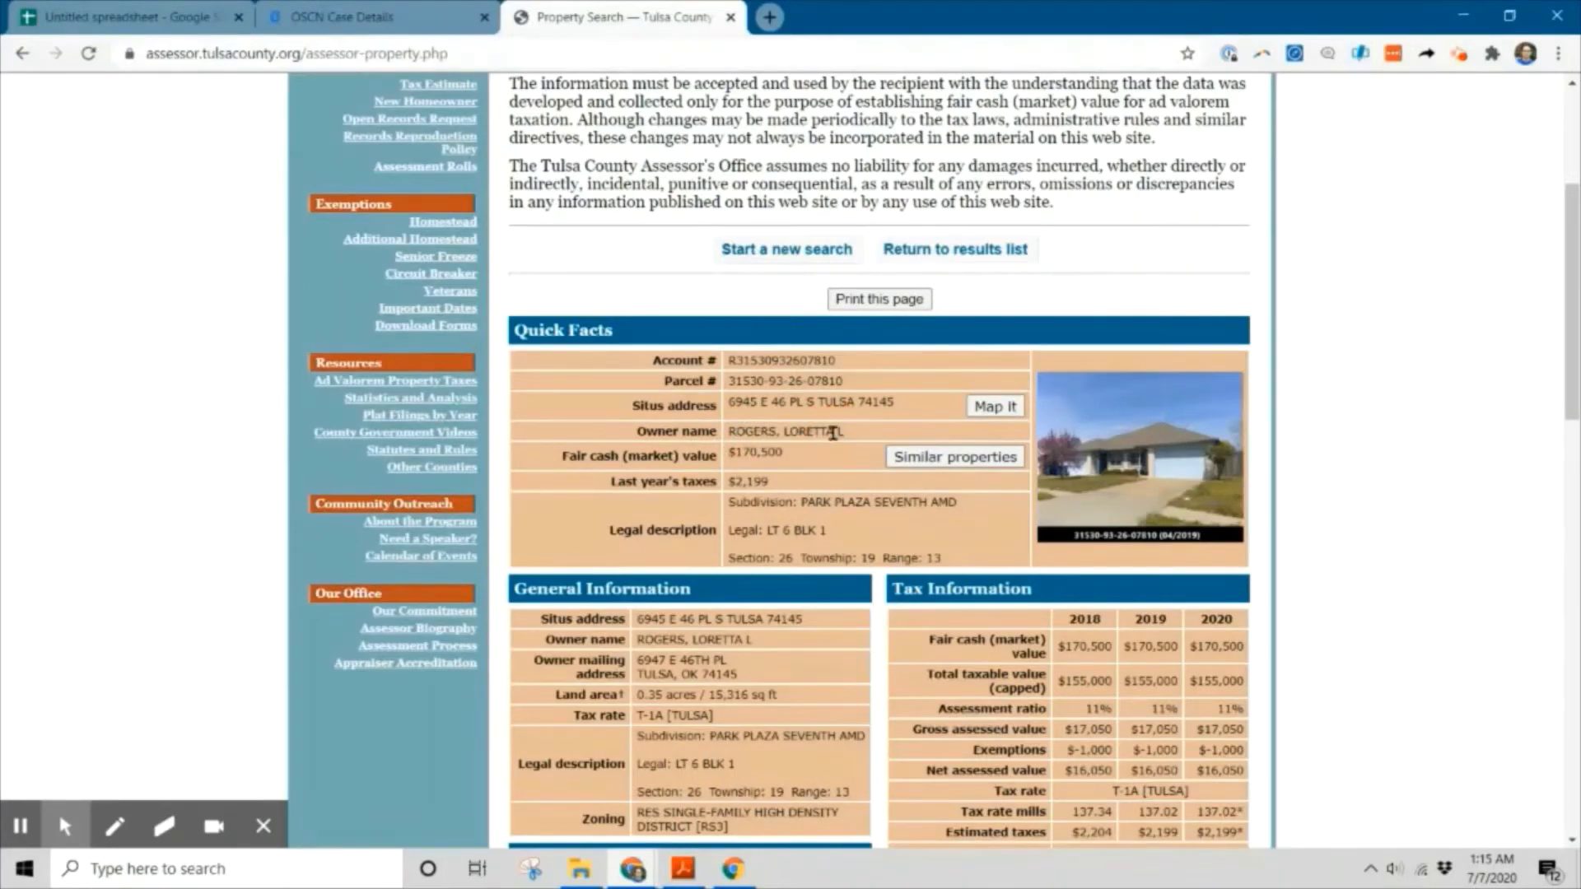
{"action": "left_click", "coordinate": [687, 408]}
{"action": "triple_click", "coordinate": [793, 403]}
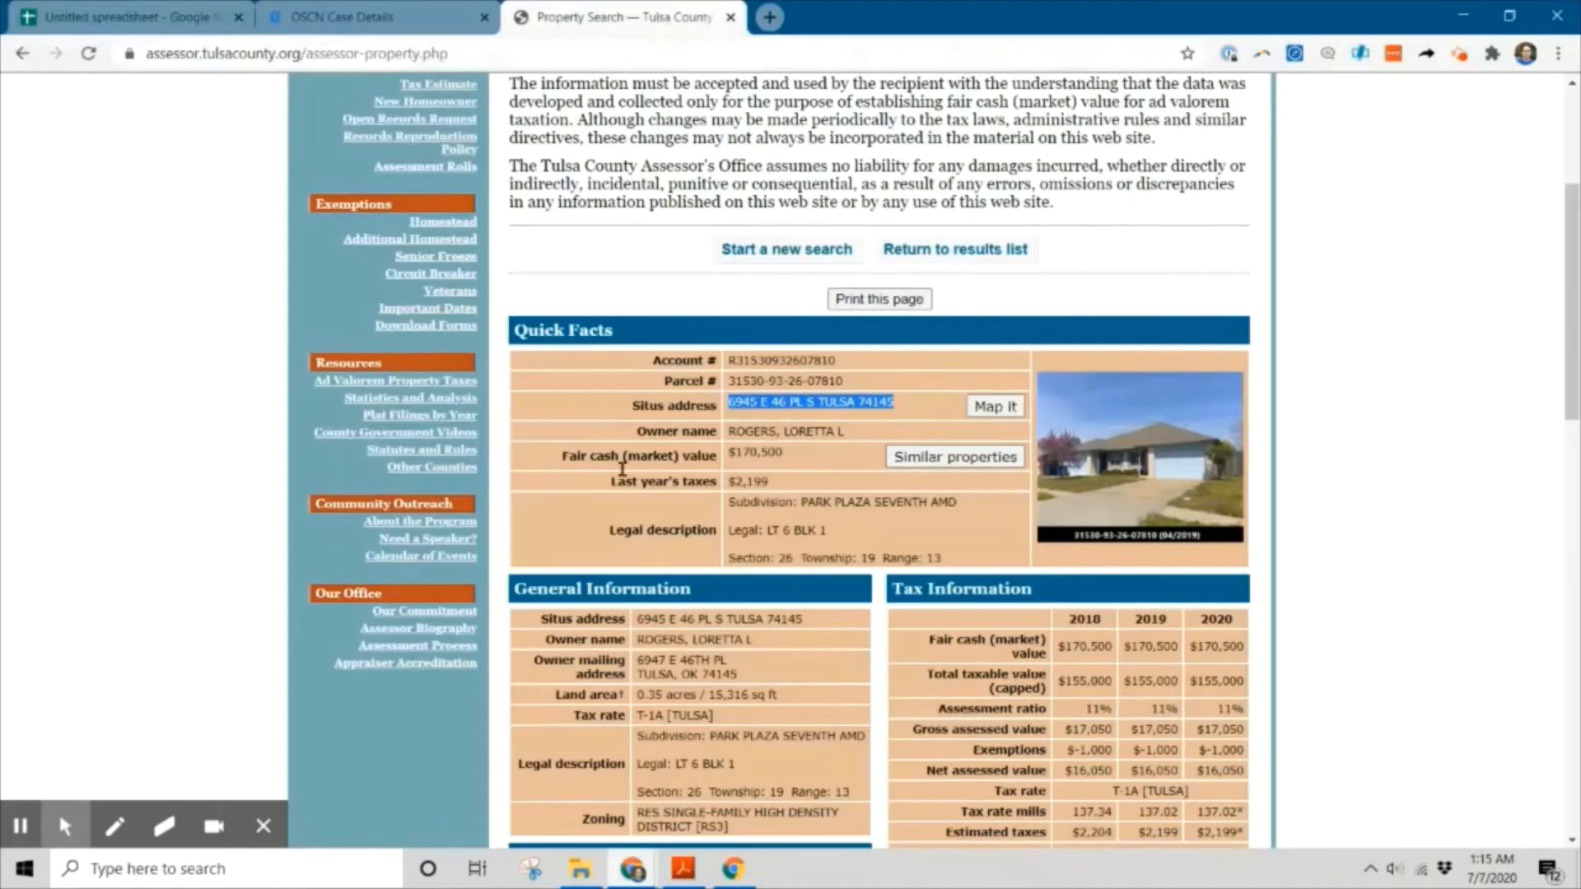
{"action": "left_click", "coordinate": [28, 823]}
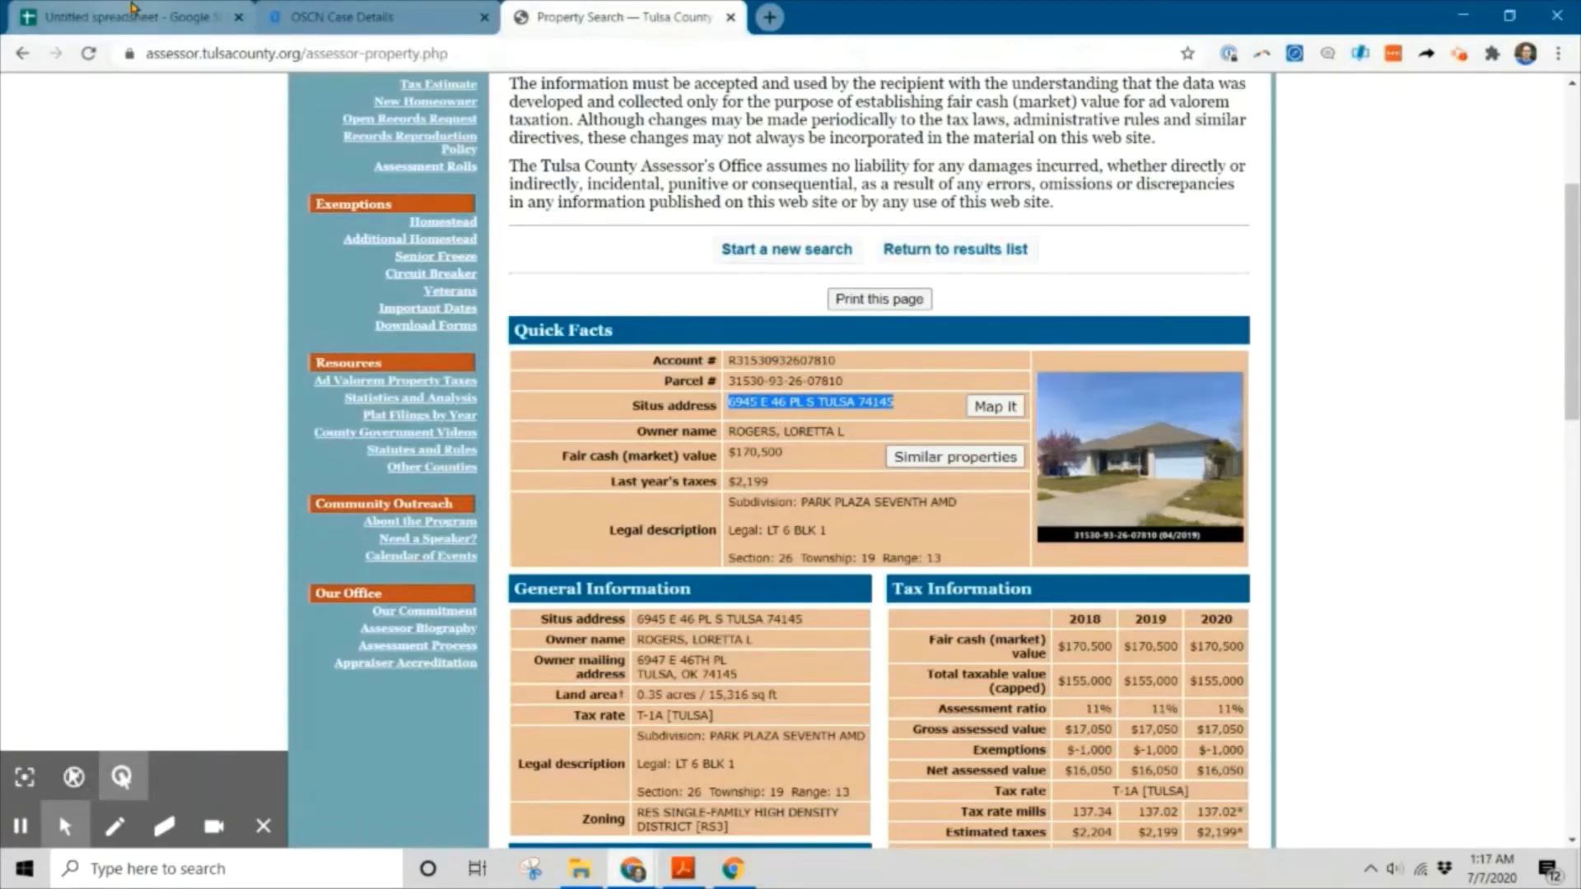
Return to the Untitled spreadsheet lead list and select the owner name cells E2:F2.
{"action": "left_click", "coordinate": [136, 16]}
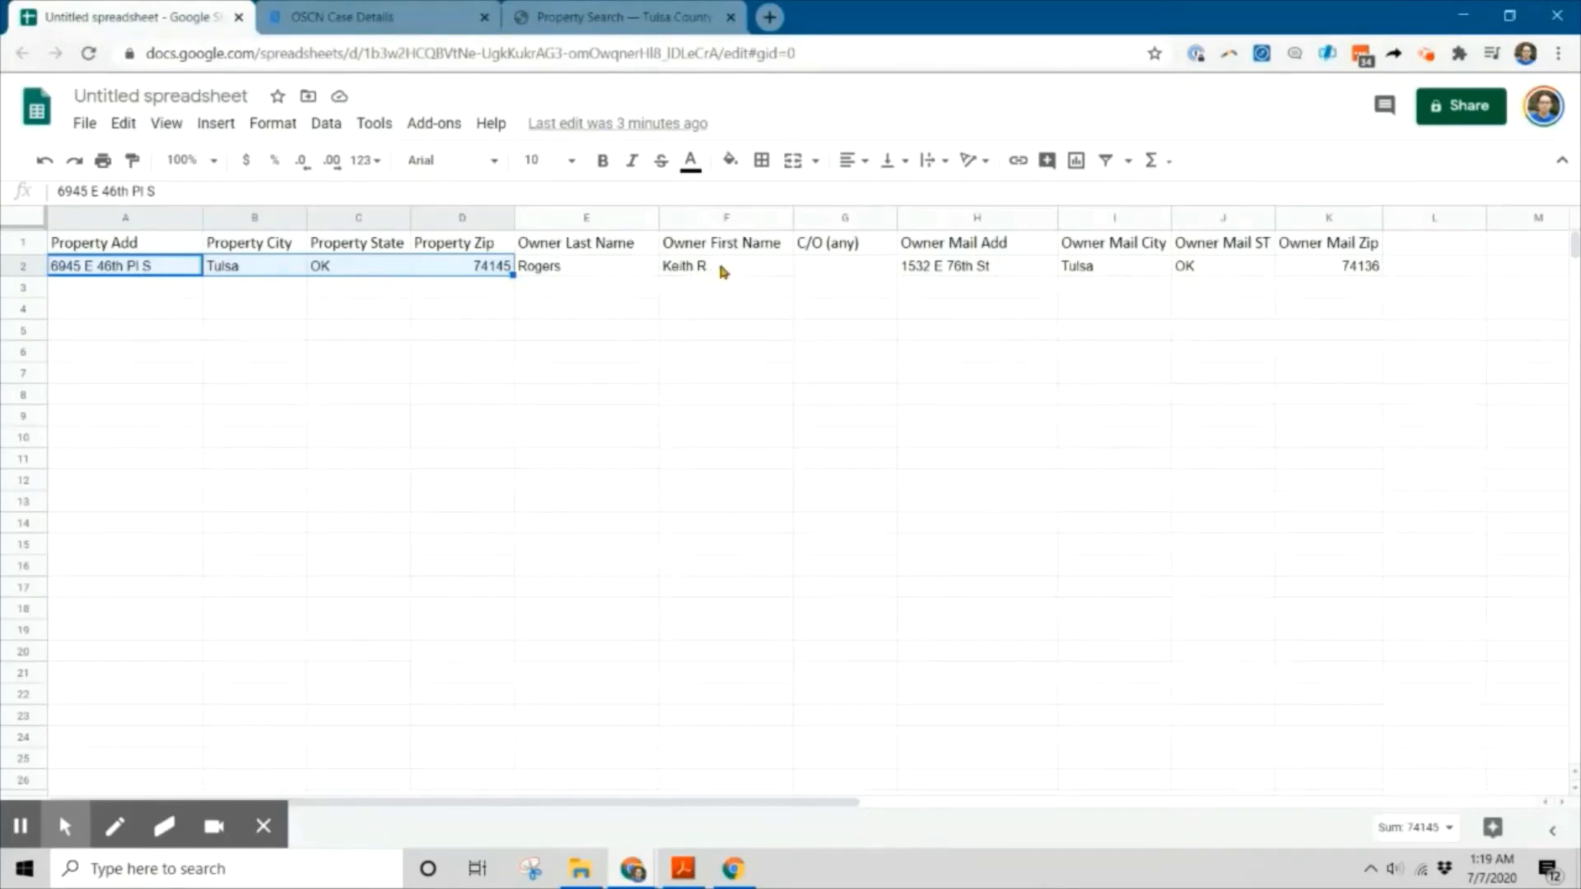
{"action": "left_click", "coordinate": [548, 266], "text": "shift"}
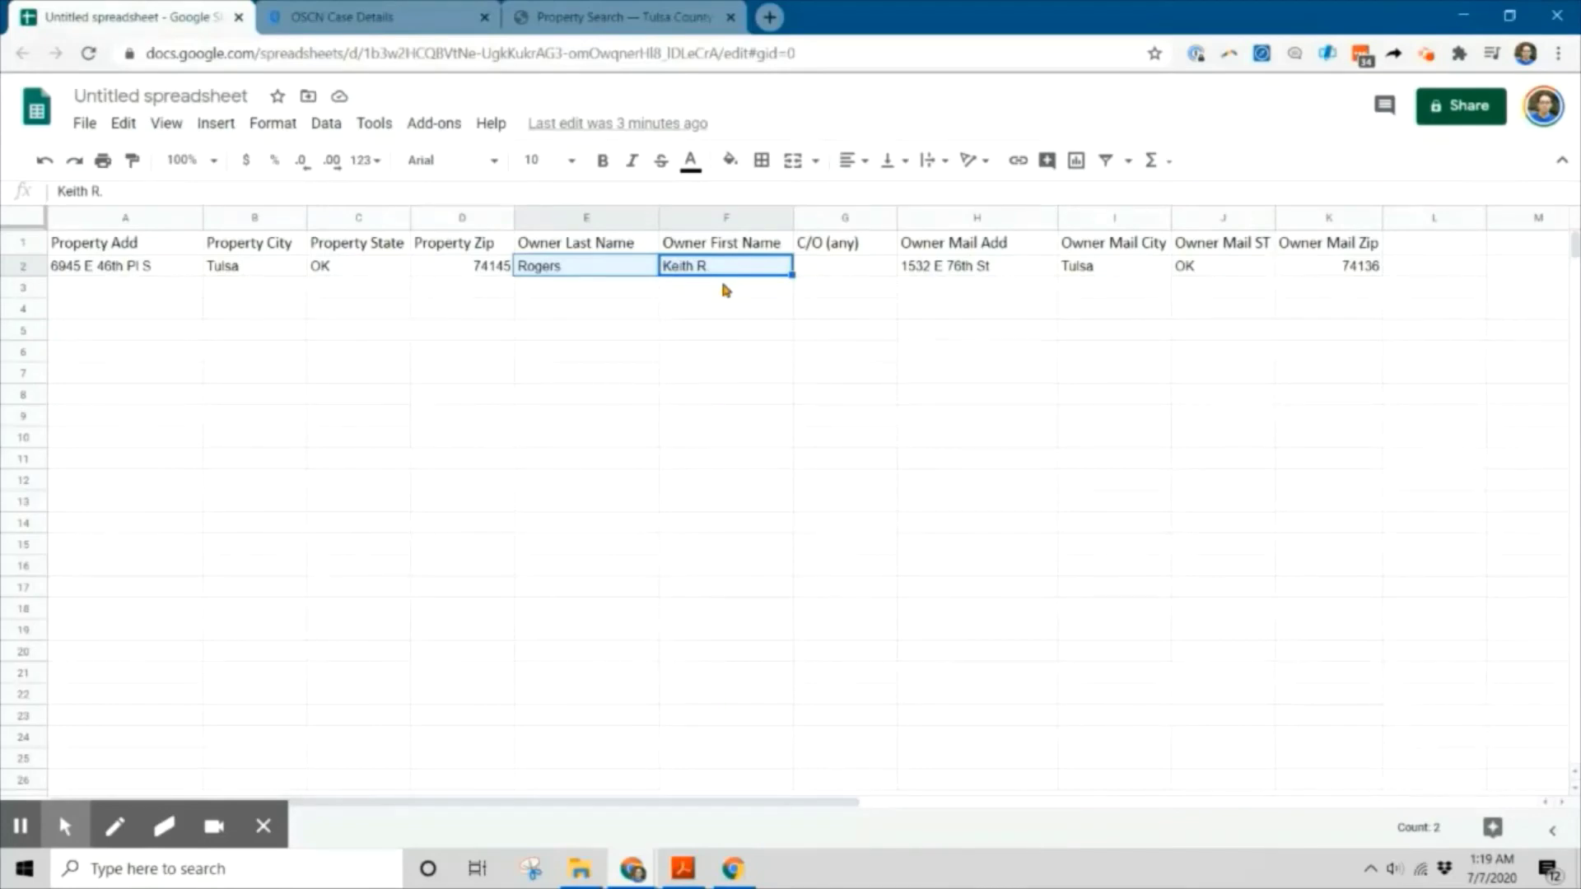
{"action": "left_click", "coordinate": [21, 268]}
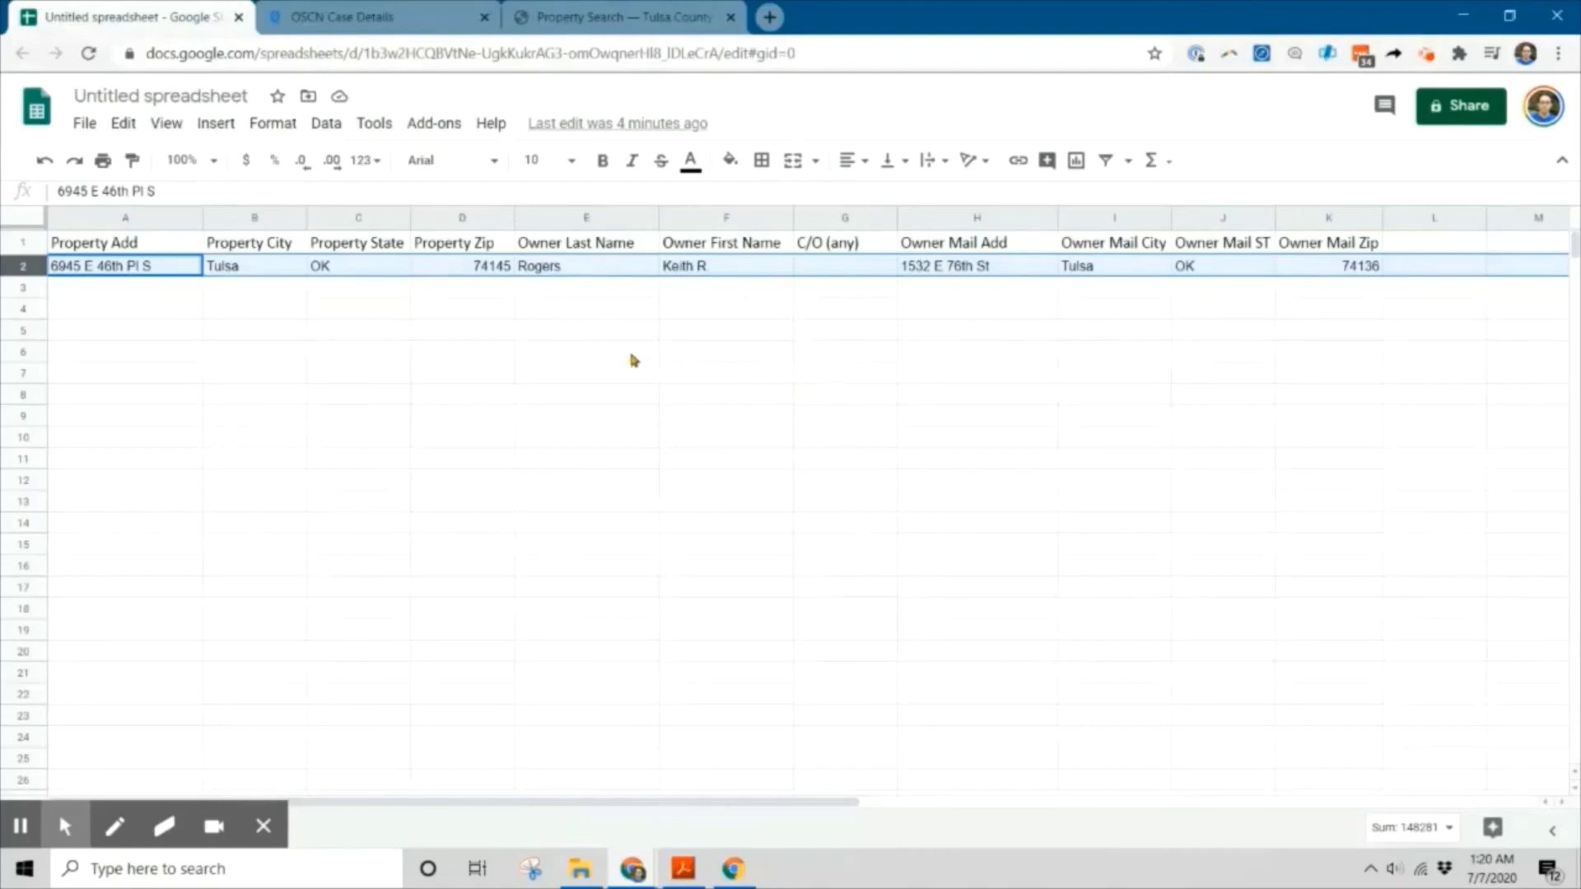
{"action": "left_click", "coordinate": [626, 17]}
{"action": "left_click", "coordinate": [374, 10]}
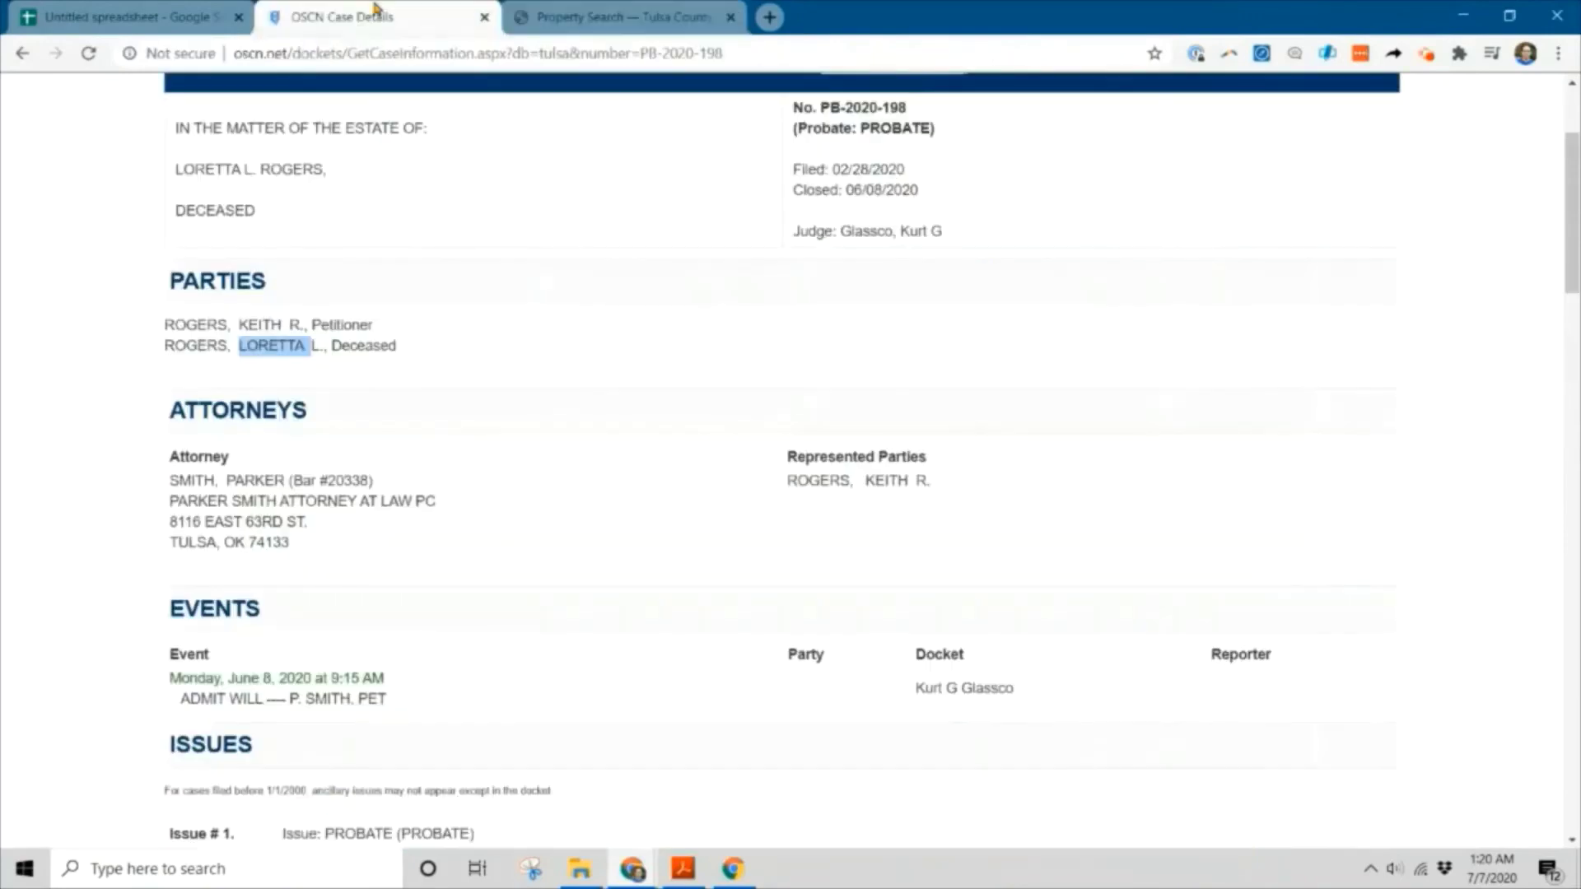
{"action": "scroll", "coordinate": [437, 442], "scroll_direction": "up", "scroll_amount": 2}
{"action": "scroll", "coordinate": [439, 451], "scroll_direction": "up", "scroll_amount": 2}
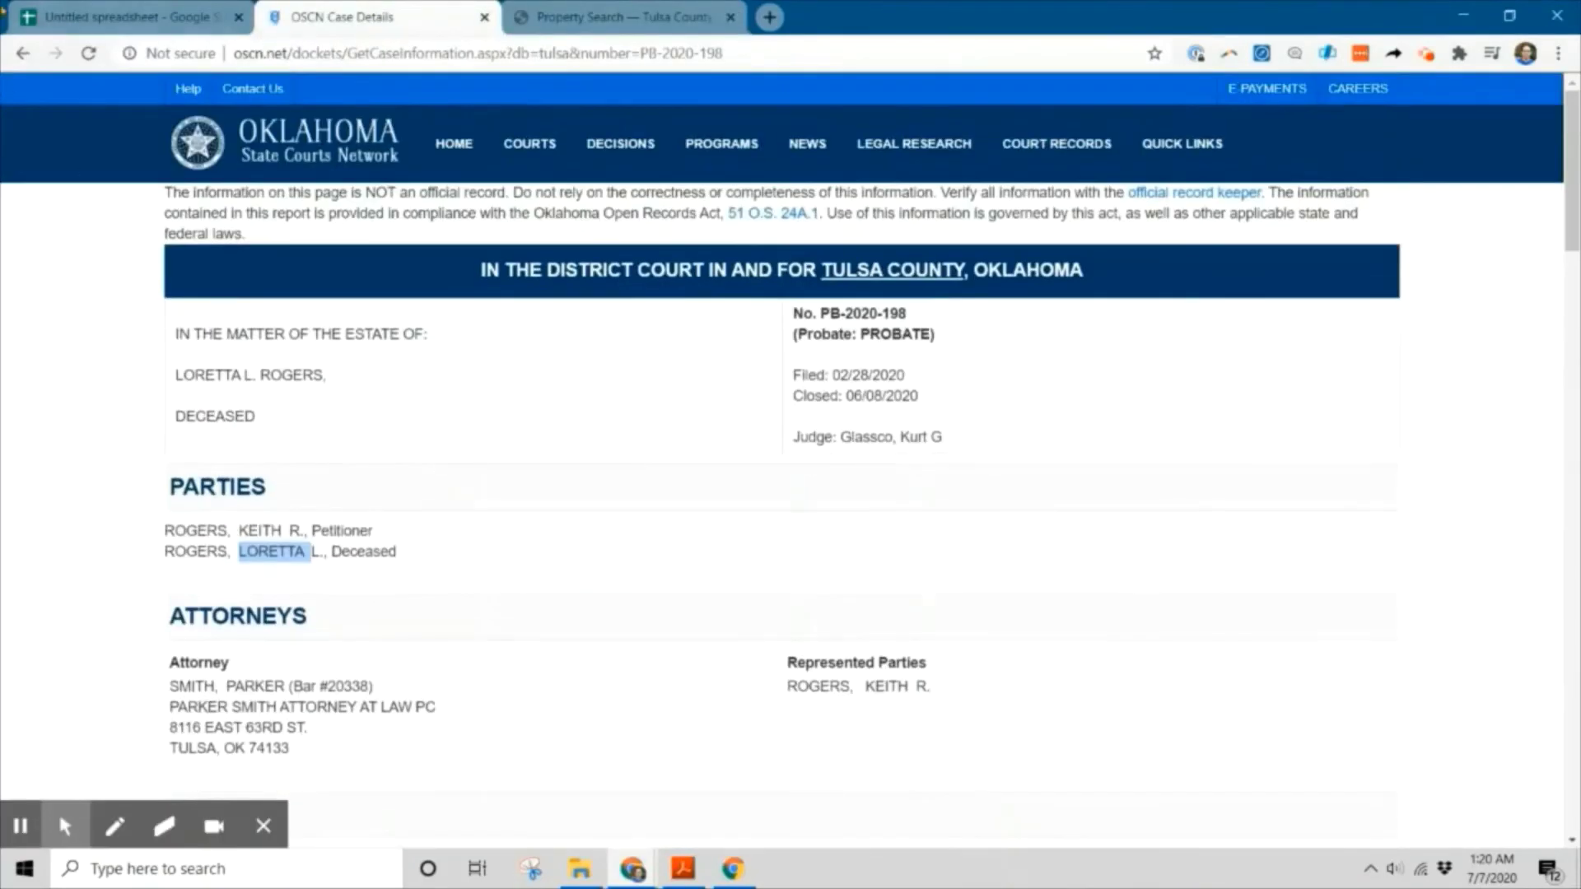
{"action": "left_click", "coordinate": [22, 52]}
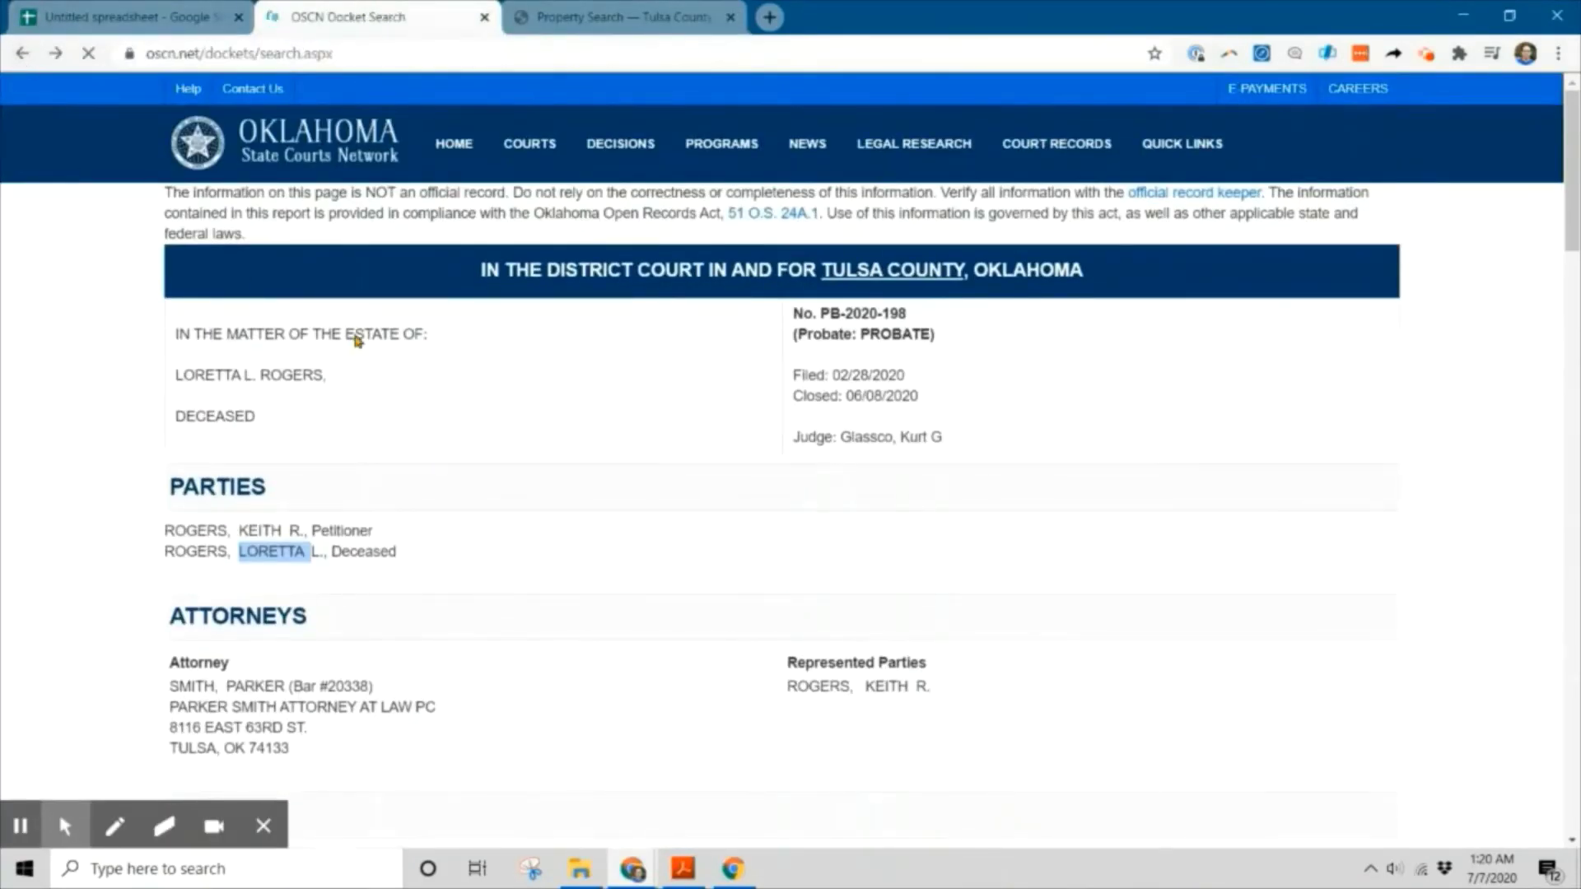
{"action": "left_click", "coordinate": [363, 446]}
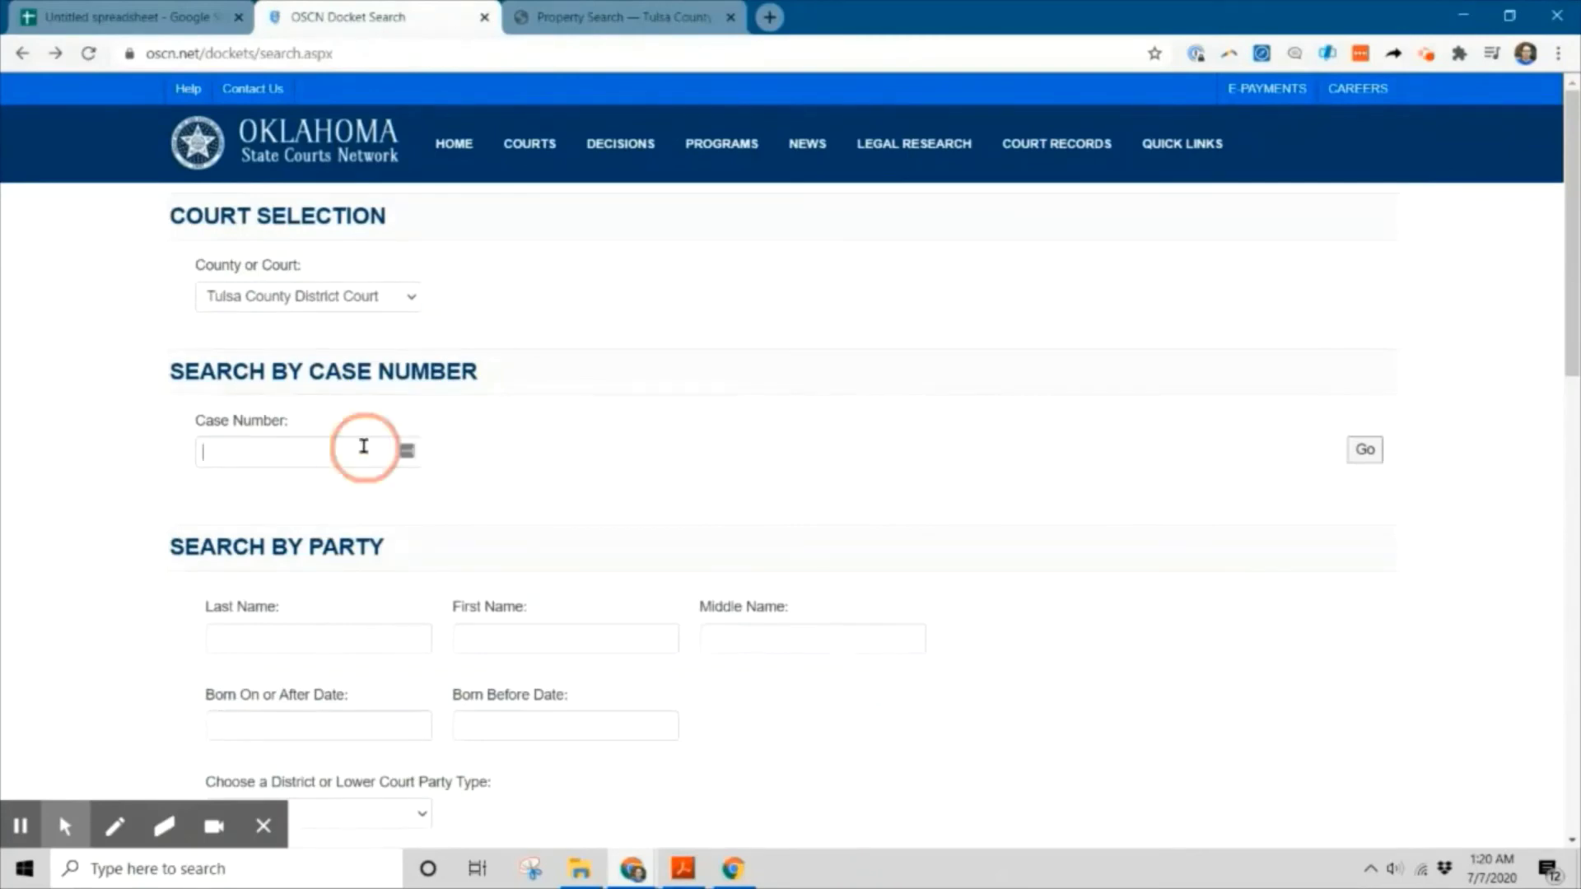
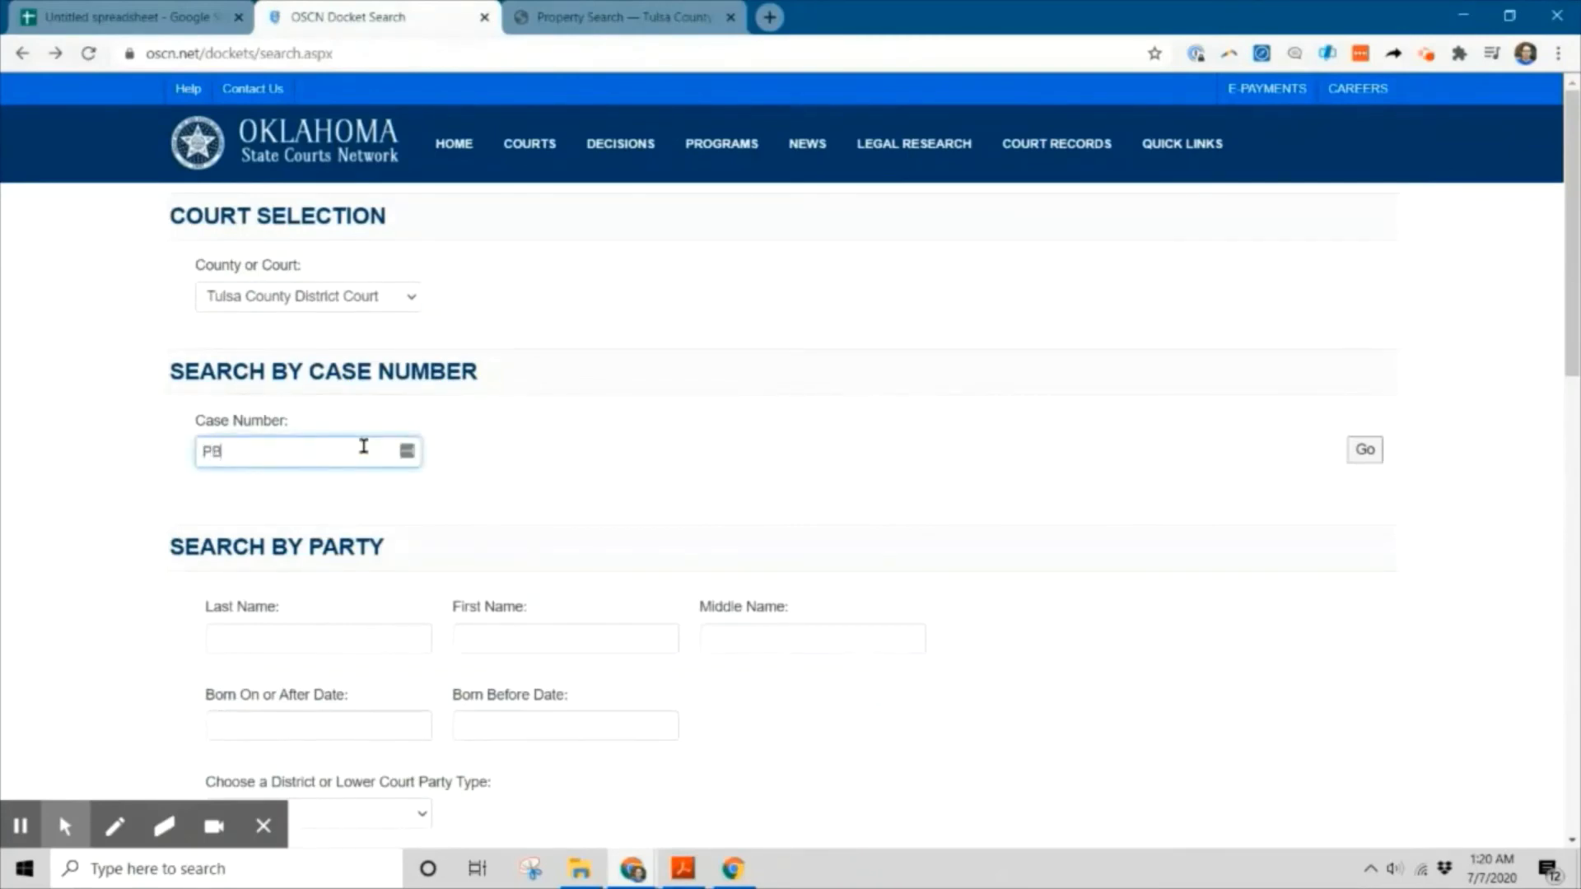
{"action": "left_click", "coordinate": [1363, 451]}
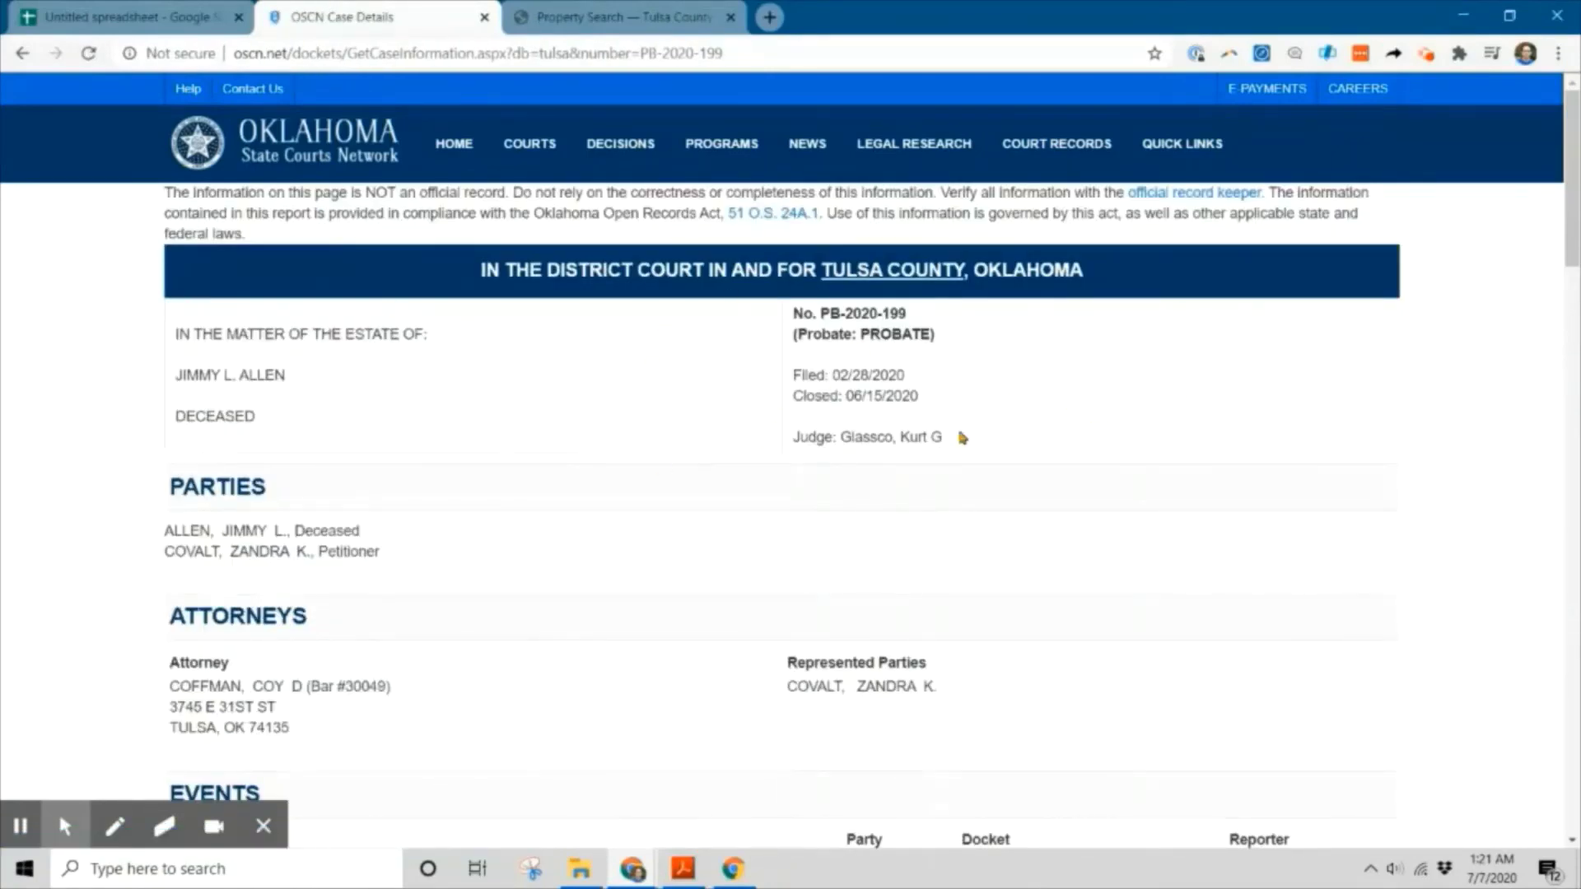
{"action": "left_click", "coordinate": [882, 373]}
{"action": "left_click", "coordinate": [885, 372]}
{"action": "left_click", "coordinate": [254, 524]}
{"action": "scroll", "coordinate": [1244, 402], "scroll_direction": "down", "scroll_amount": 12}
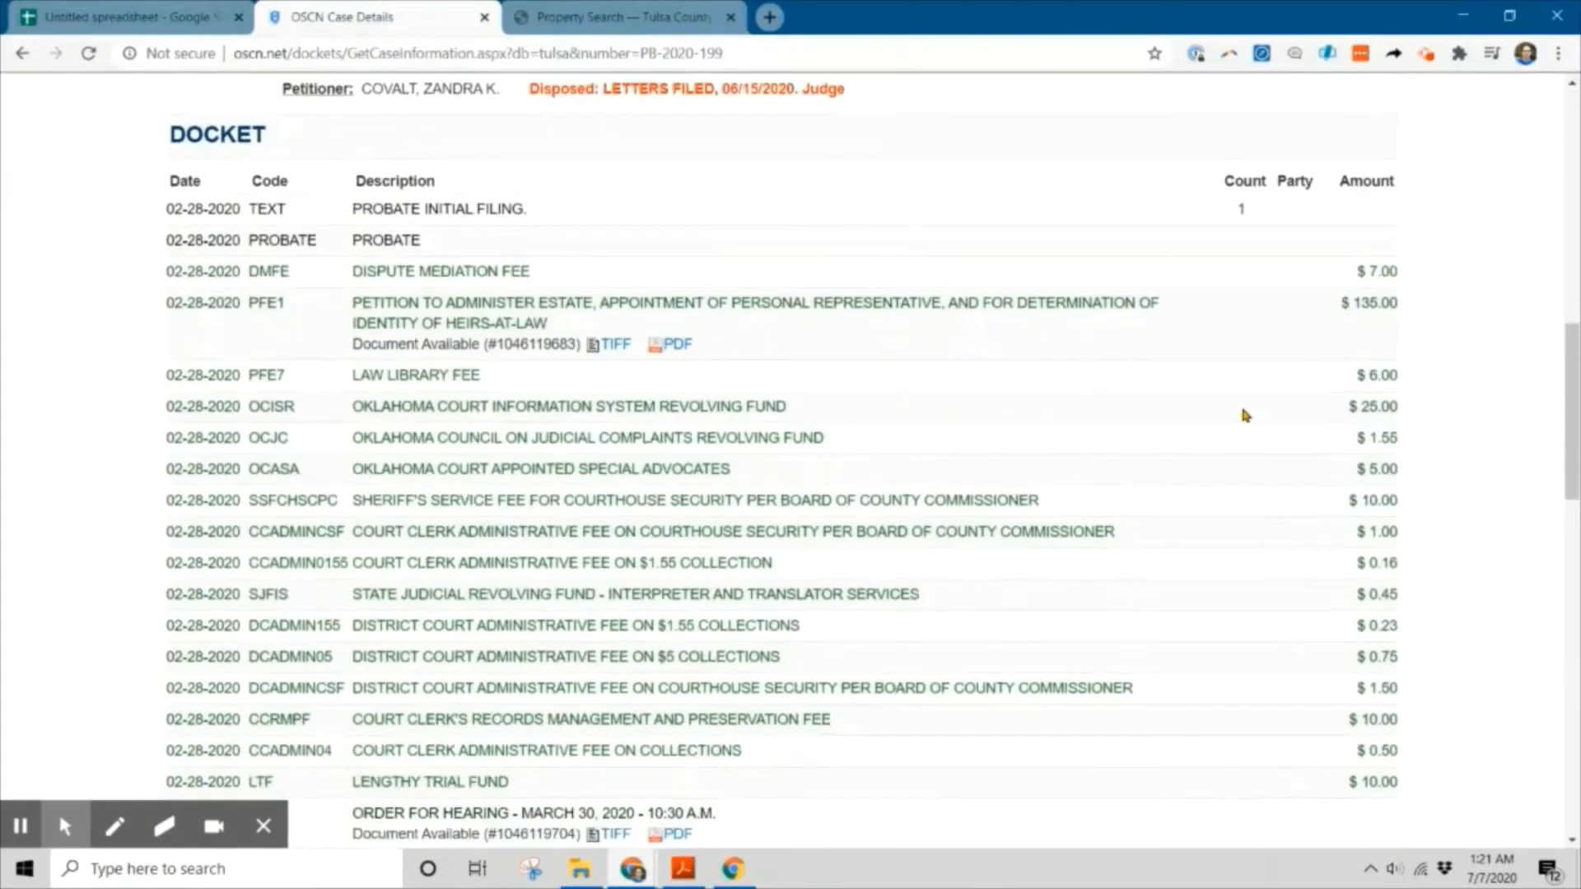
{"action": "scroll", "coordinate": [320, 375], "scroll_direction": "up", "scroll_amount": 5}
{"action": "left_click", "coordinate": [419, 310]}
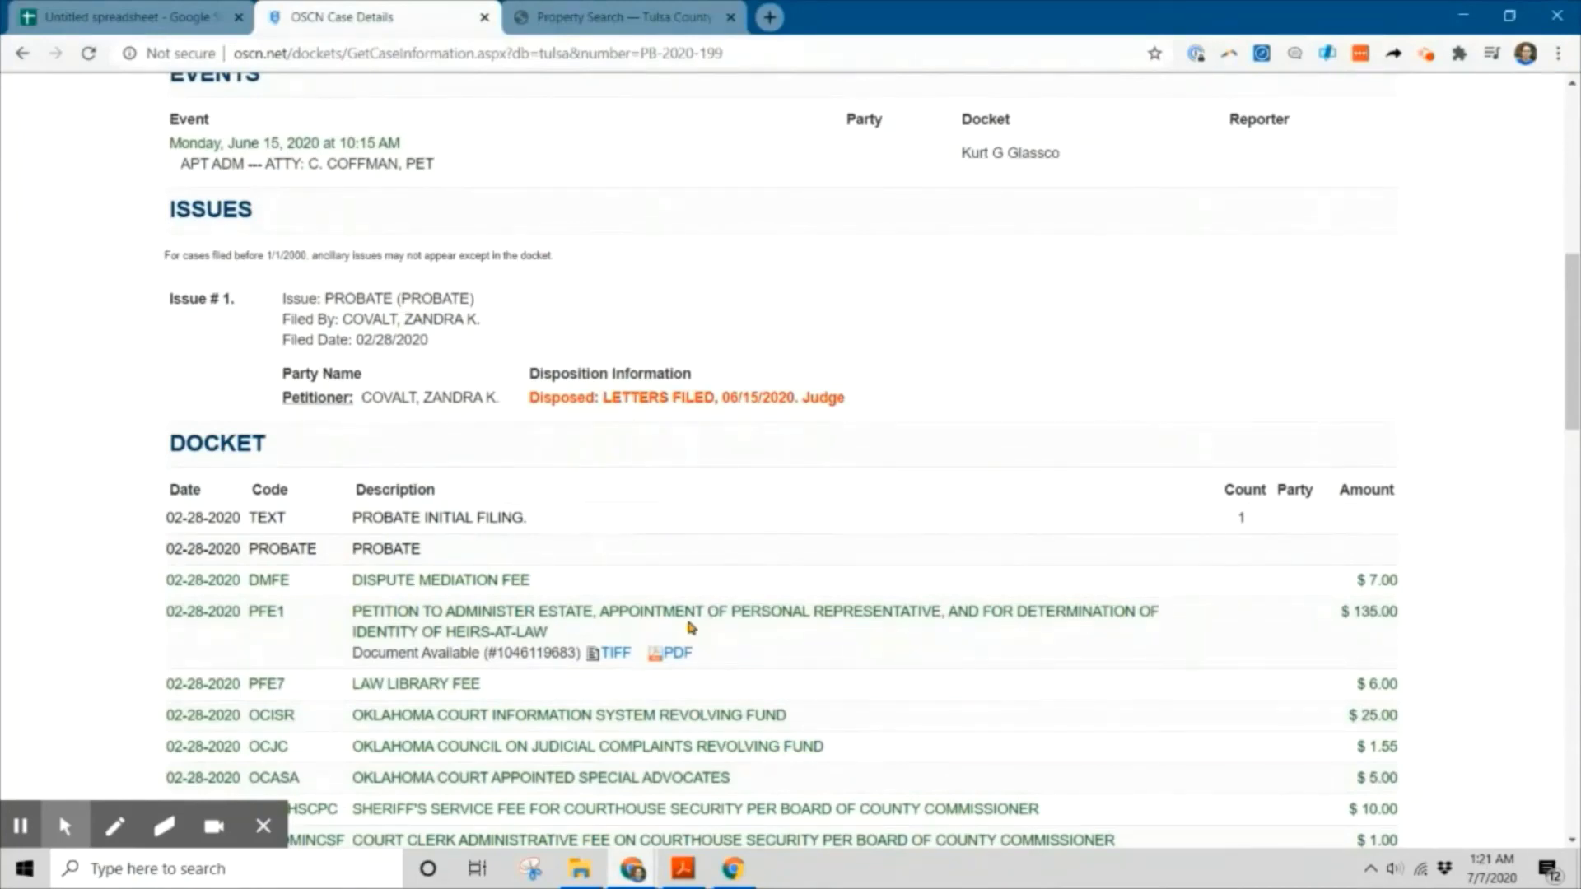
{"action": "scroll", "coordinate": [865, 480], "scroll_direction": "up", "scroll_amount": 9}
{"action": "right_click", "coordinate": [871, 466]}
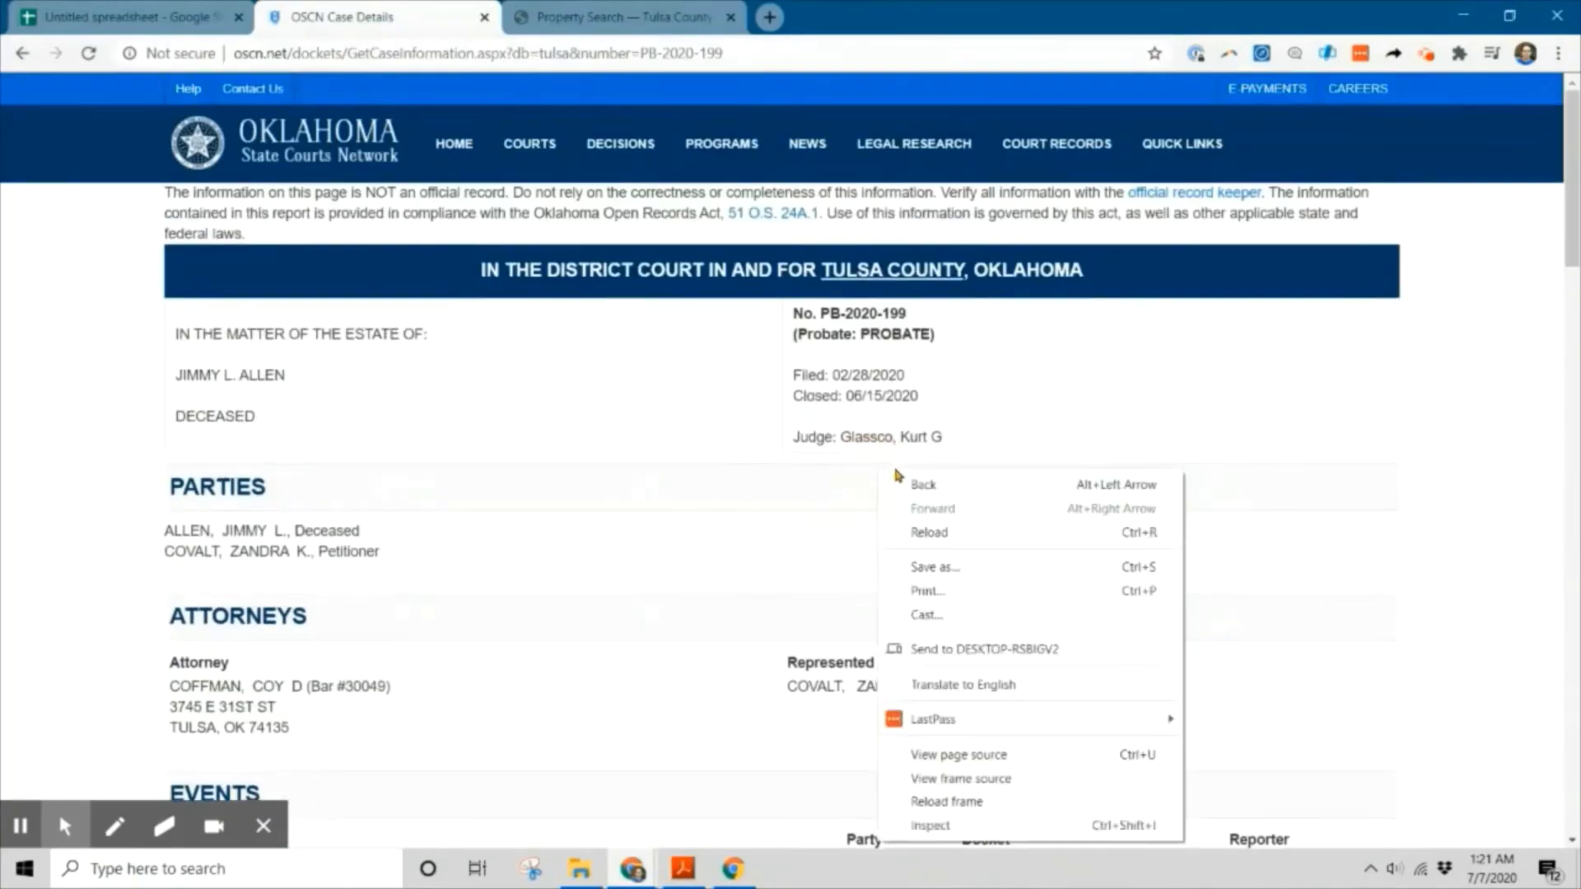
{"action": "left_click", "coordinate": [1255, 405]}
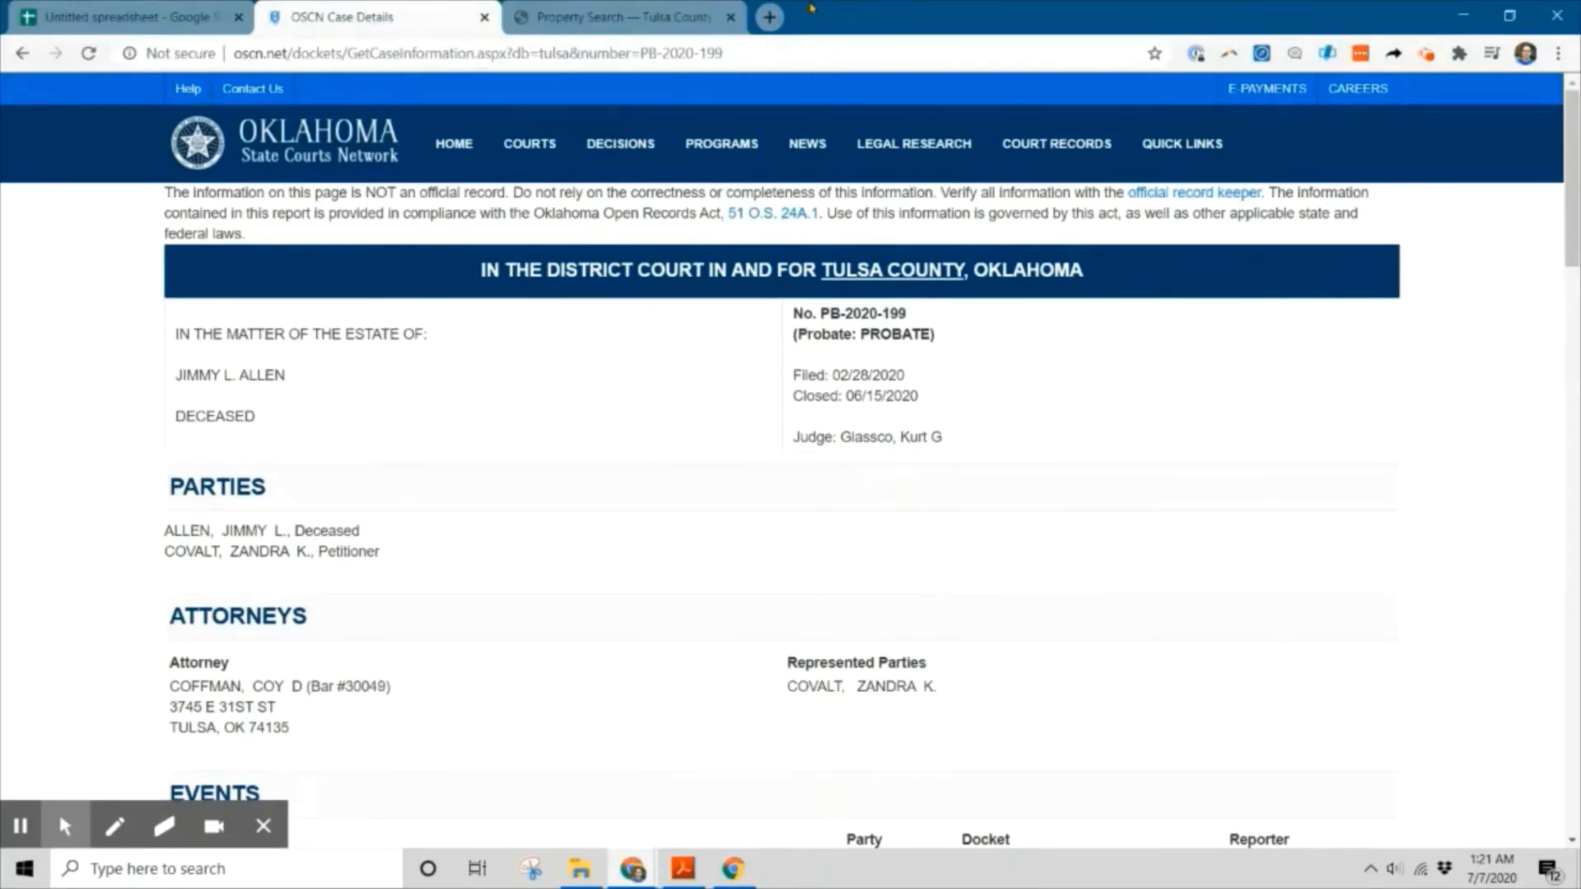
{"action": "left_click", "coordinate": [103, 13]}
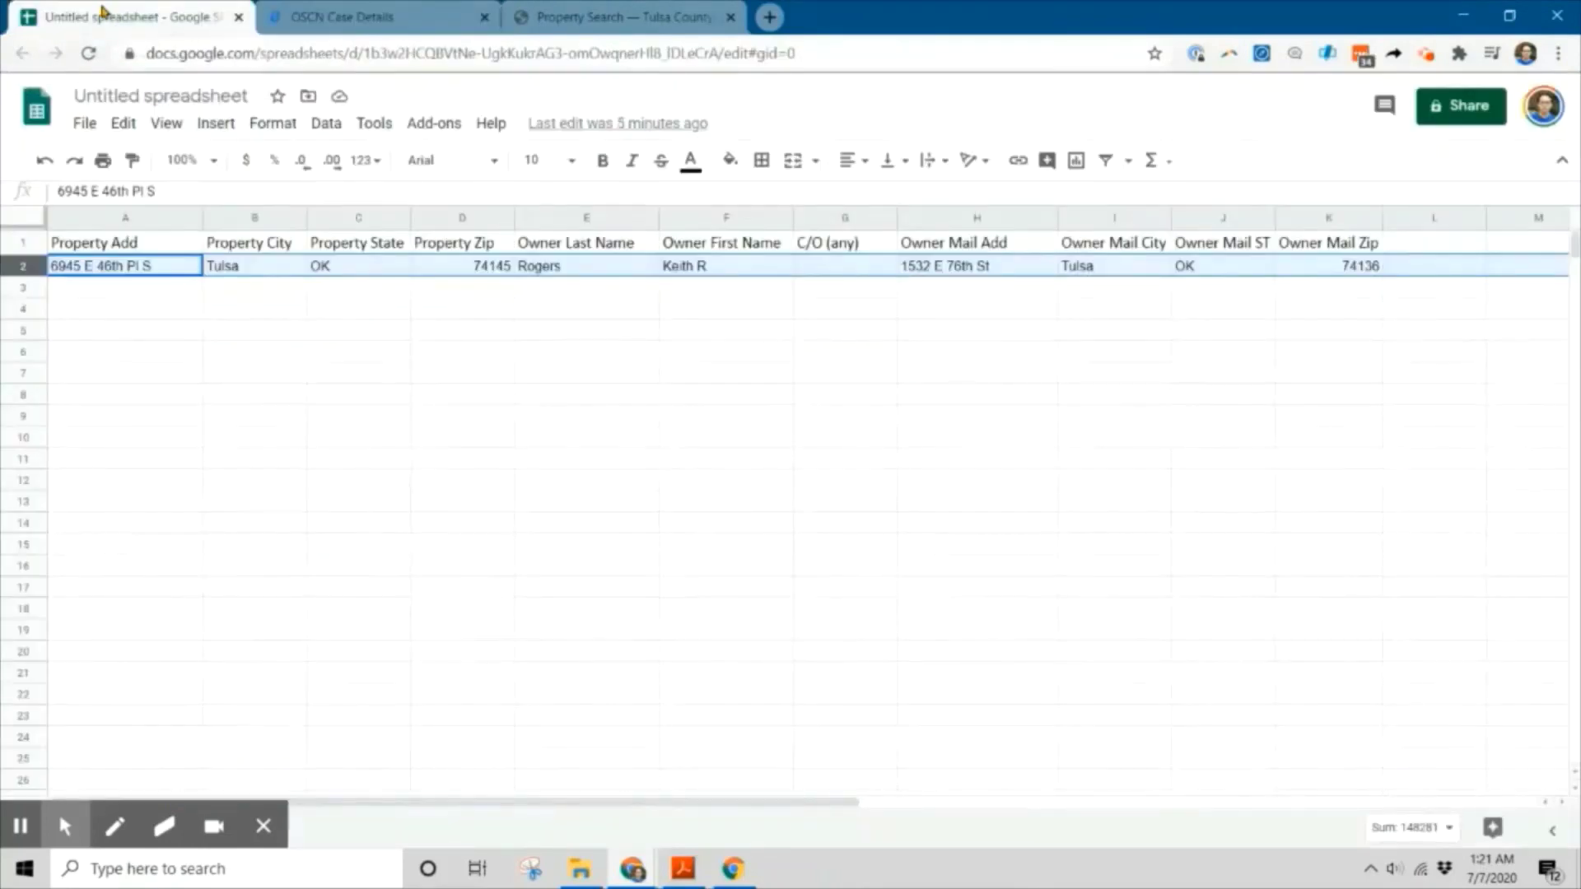
{"action": "key", "text": "ctrl+shift+Tab"}
{"action": "key", "text": "ctrl+shift+Tab"}
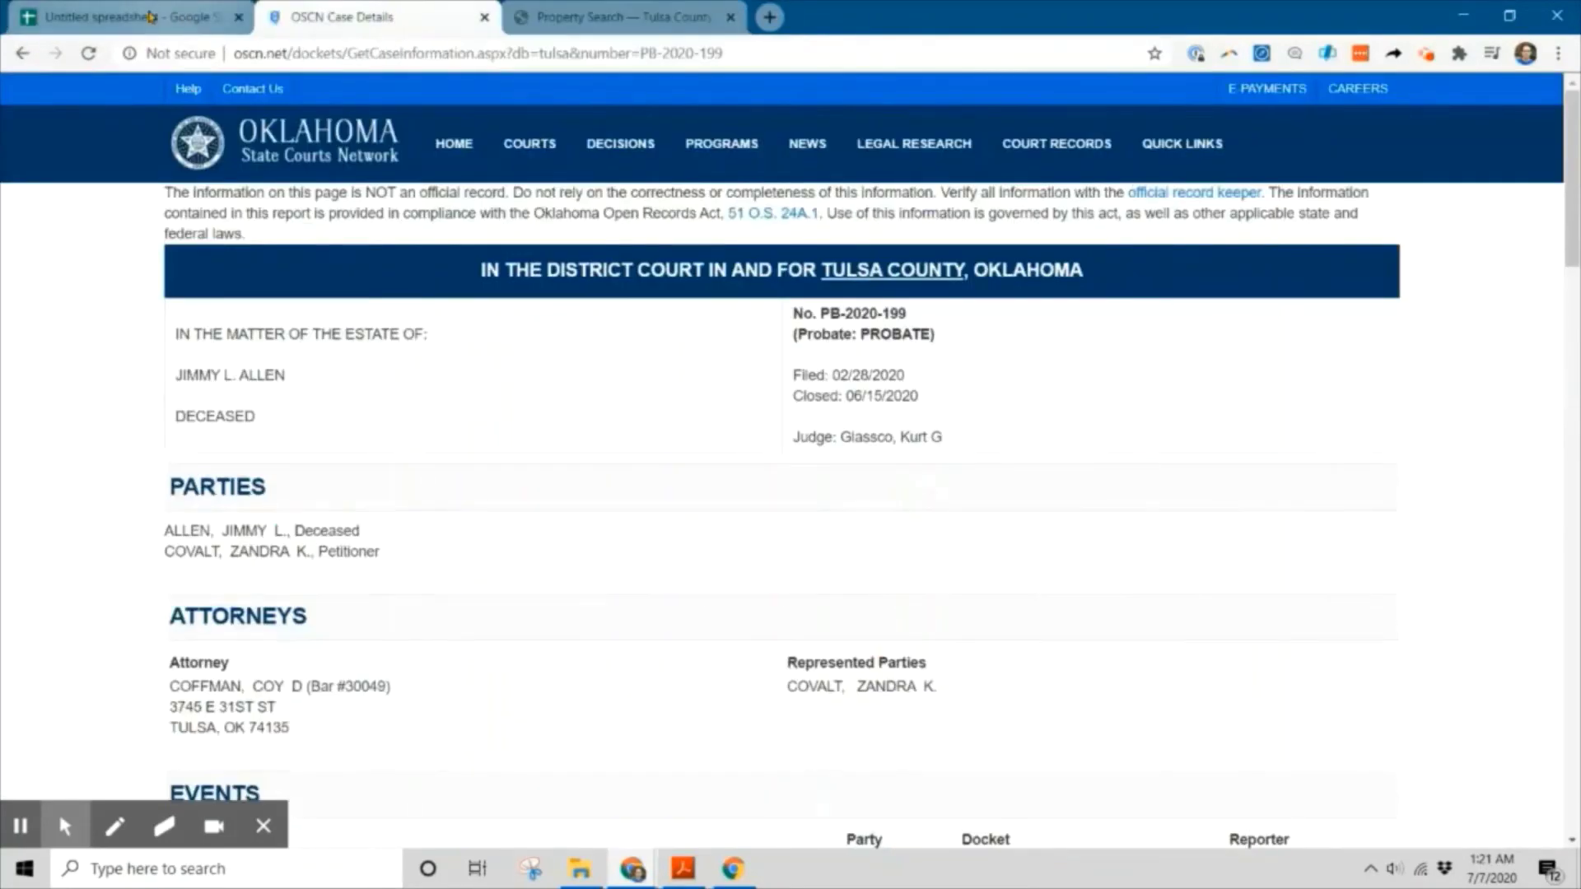
{"action": "left_click", "coordinate": [151, 16]}
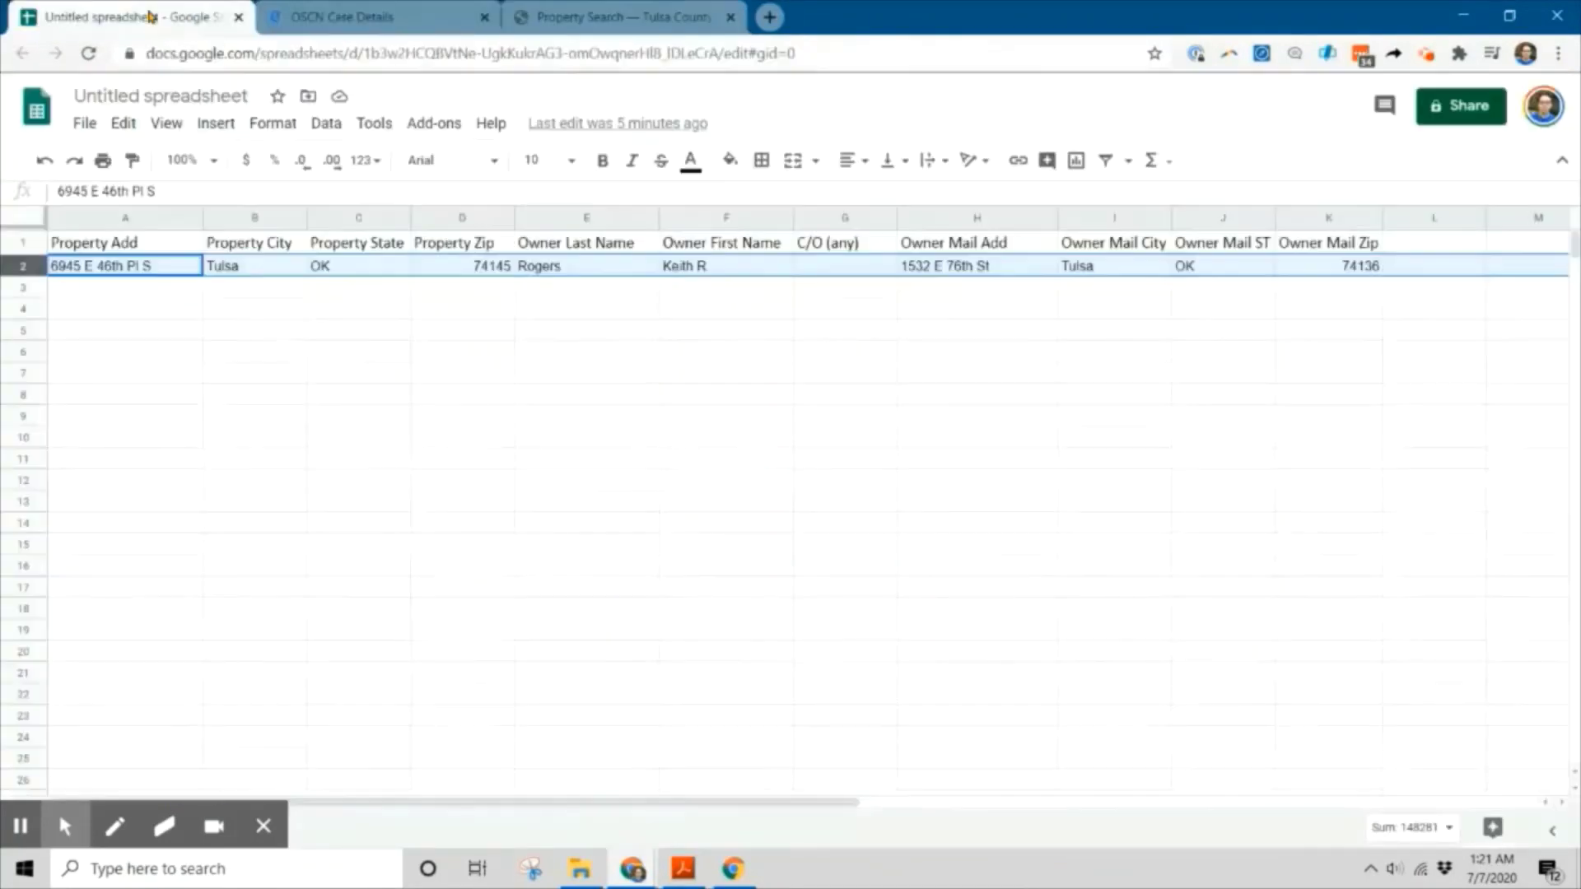
{"action": "left_click", "coordinate": [360, 20]}
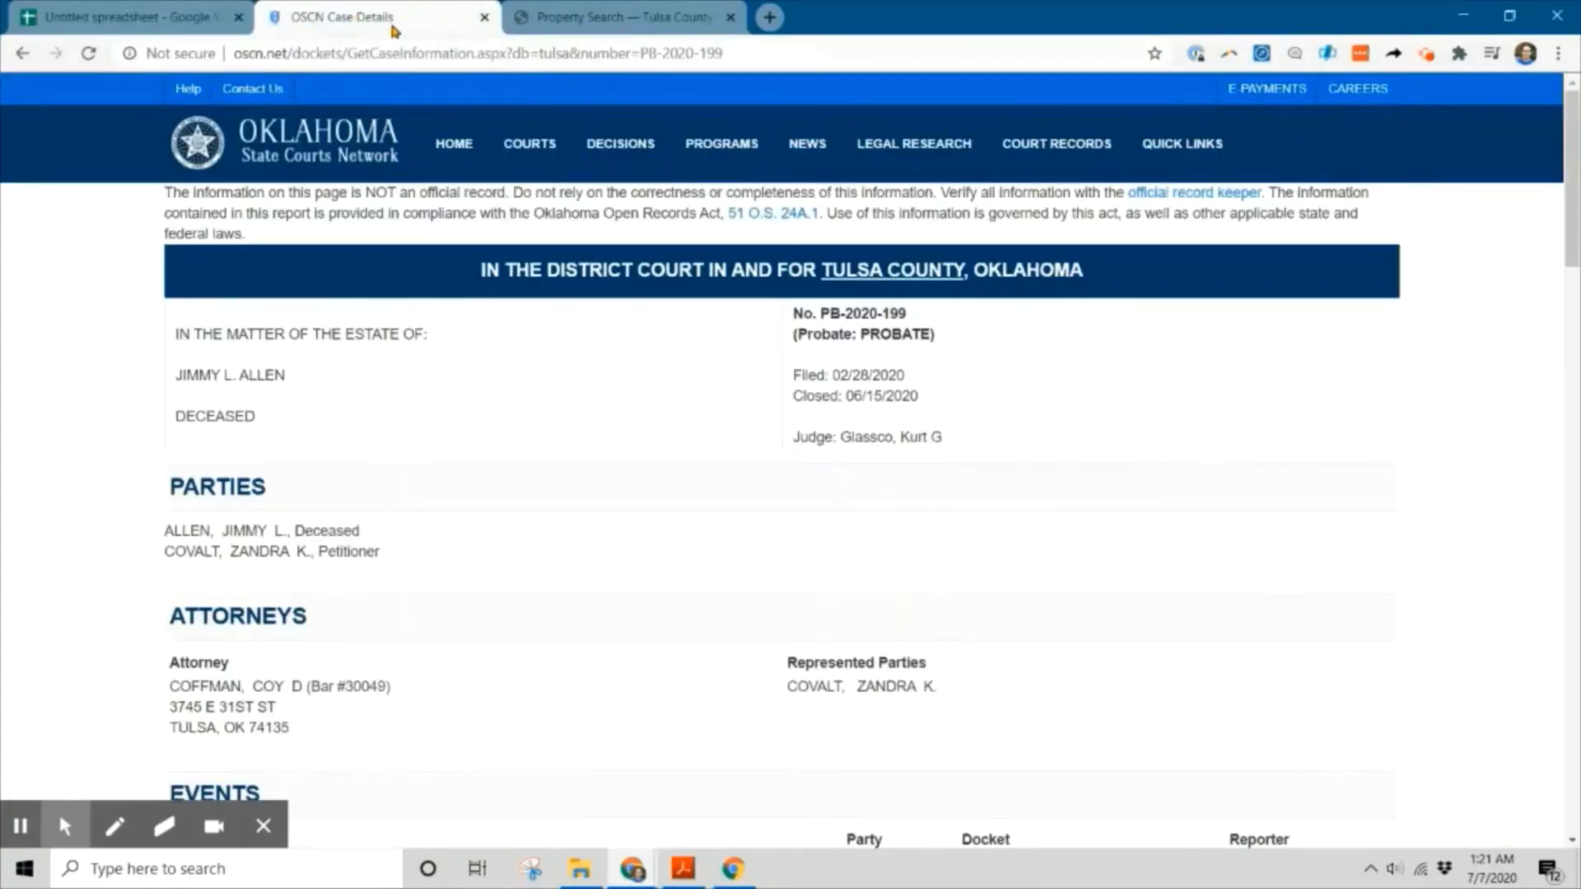